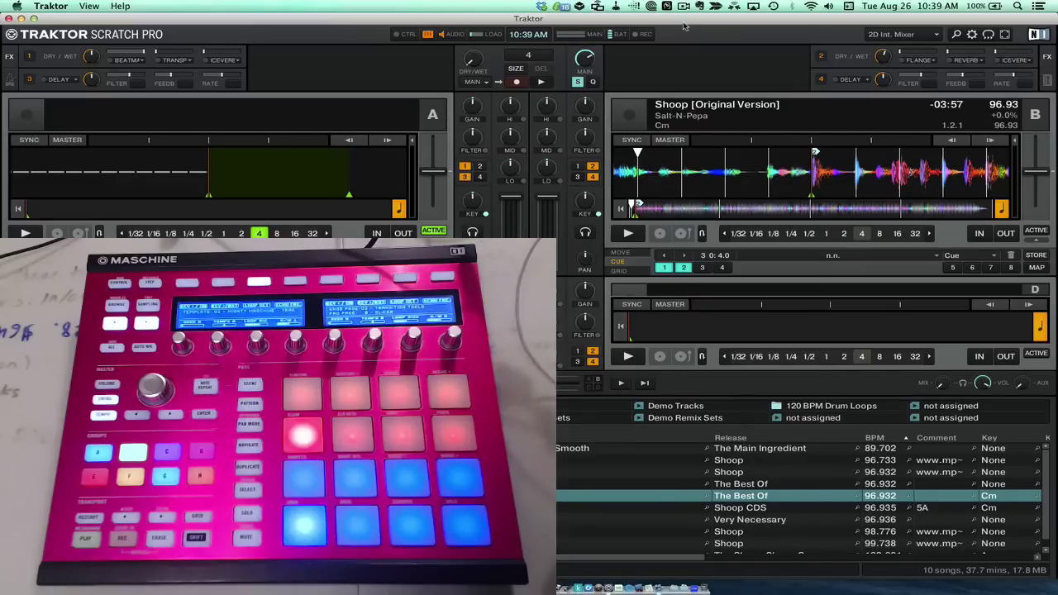
# Jump Deck B to its cue point, set the loop in point, and stop Deck B playback
pyautogui.click(767, 170)
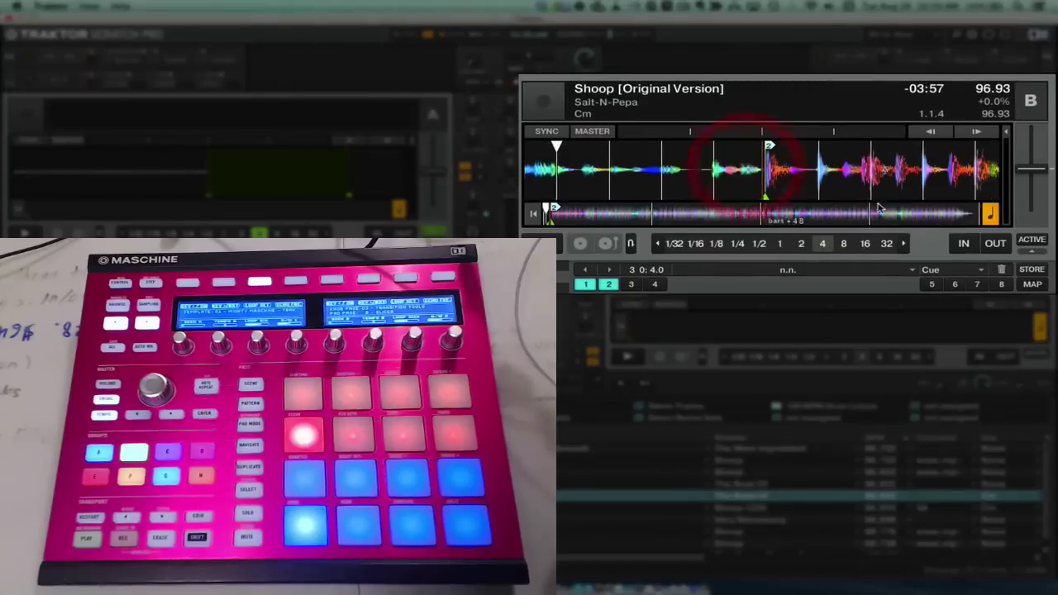
pyautogui.click(963, 246)
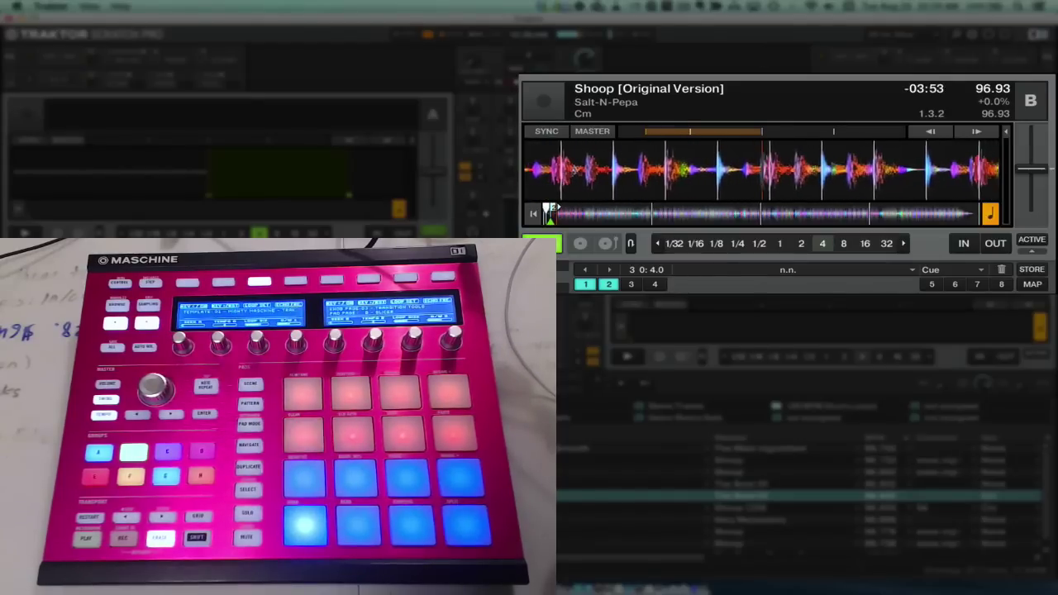
pyautogui.click(543, 244)
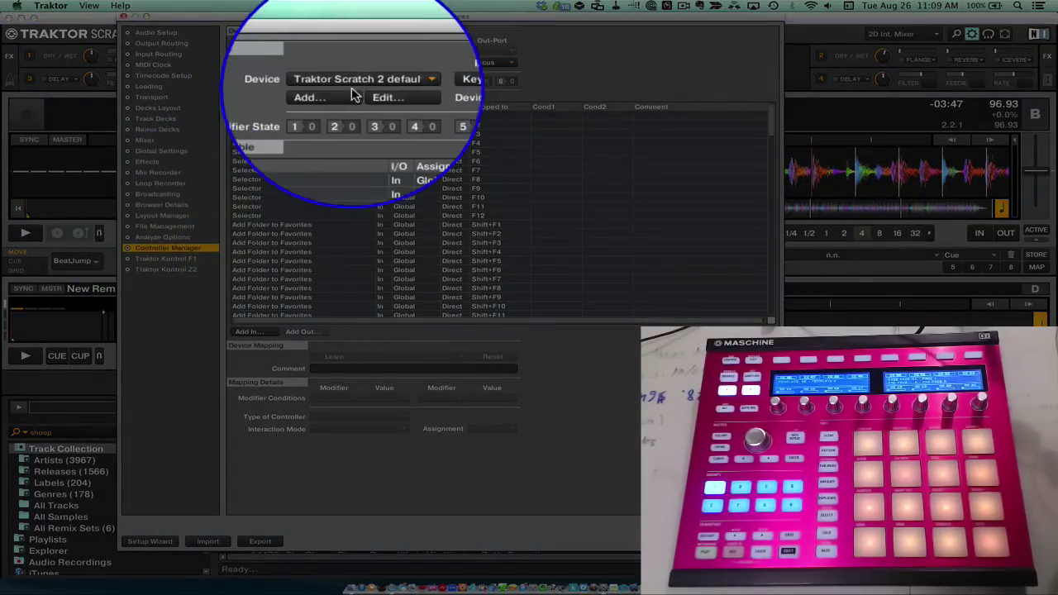
# Import Slicer mapping.tsi from the Desktop as an additional controller mapping
pyautogui.click(324, 62)
pyautogui.moveTo(348, 82)
pyautogui.moveTo(331, 117)
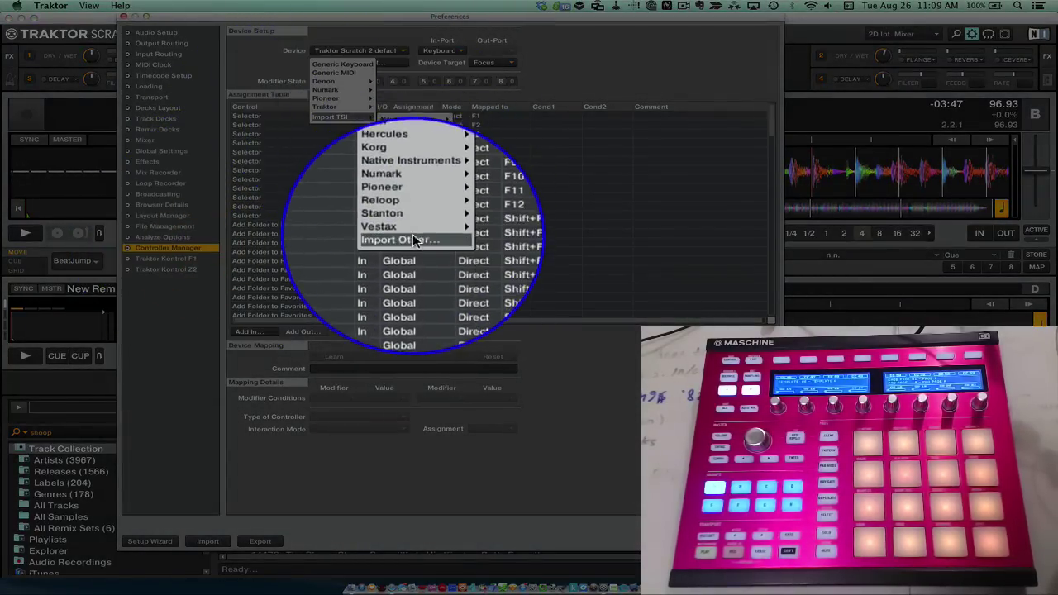
pyautogui.click(413, 240)
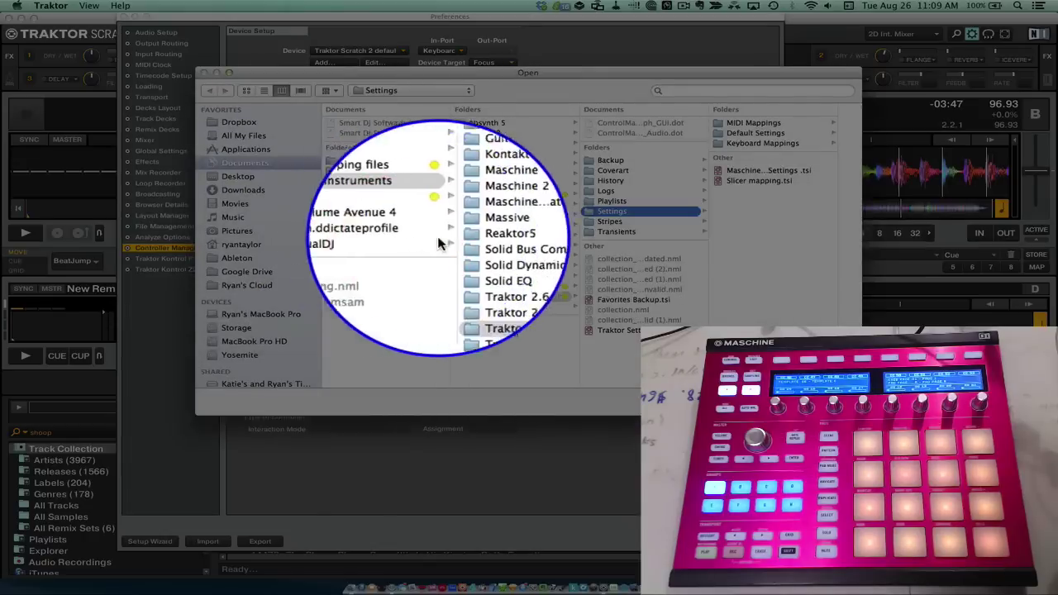
pyautogui.click(248, 176)
pyautogui.scroll(-5, 364, 240)
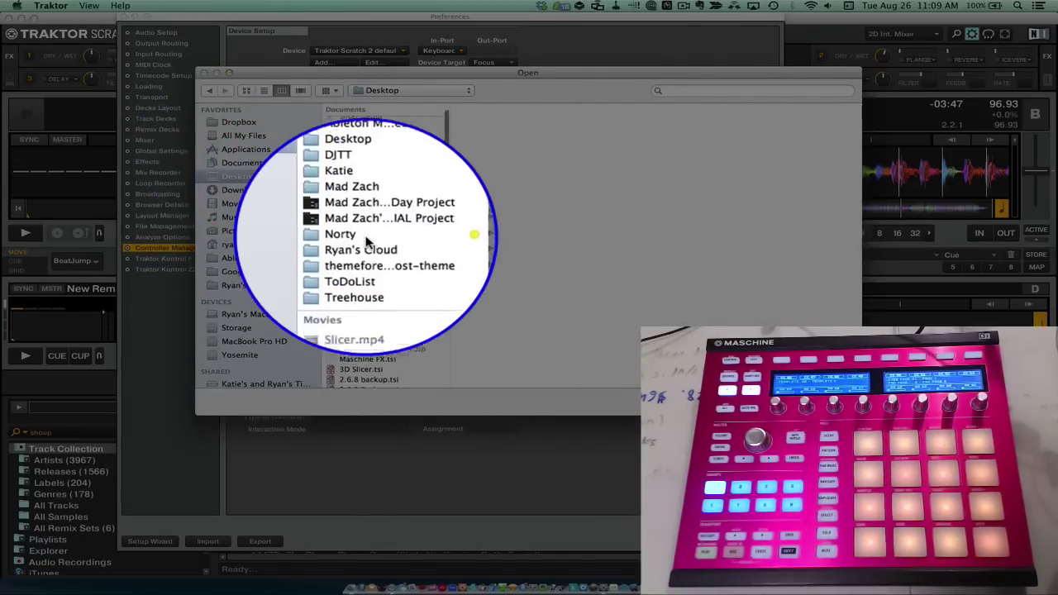
pyautogui.scroll(-2, 398, 277)
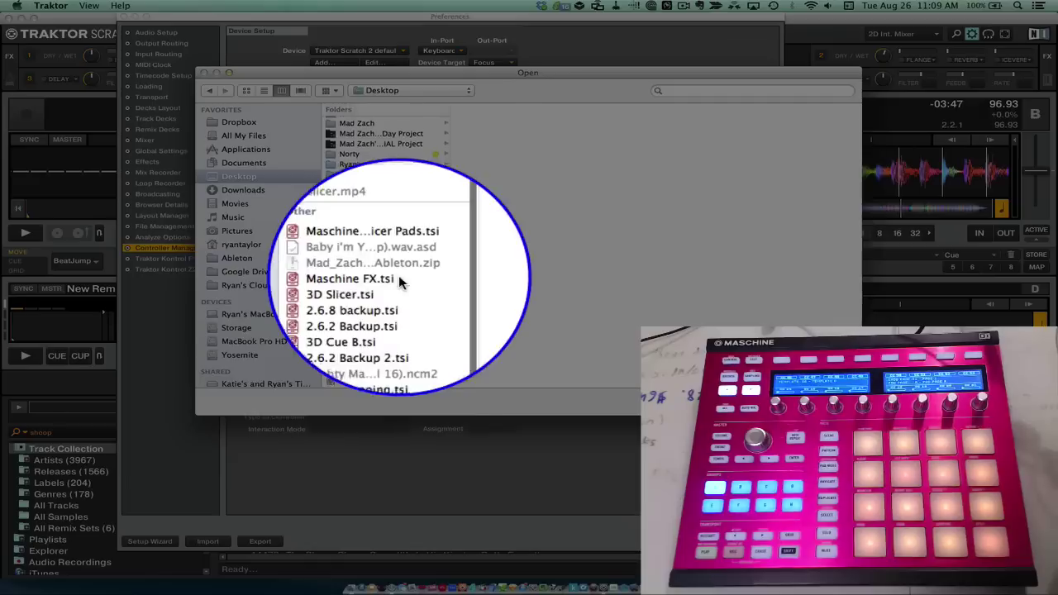
pyautogui.click(383, 354)
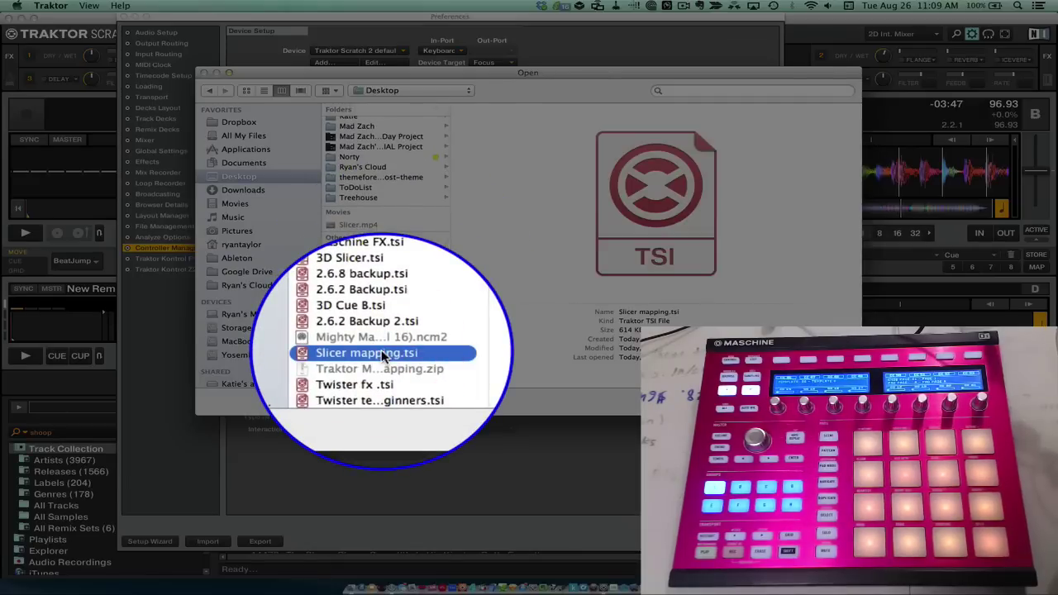
pyautogui.doubleClick(382, 354)
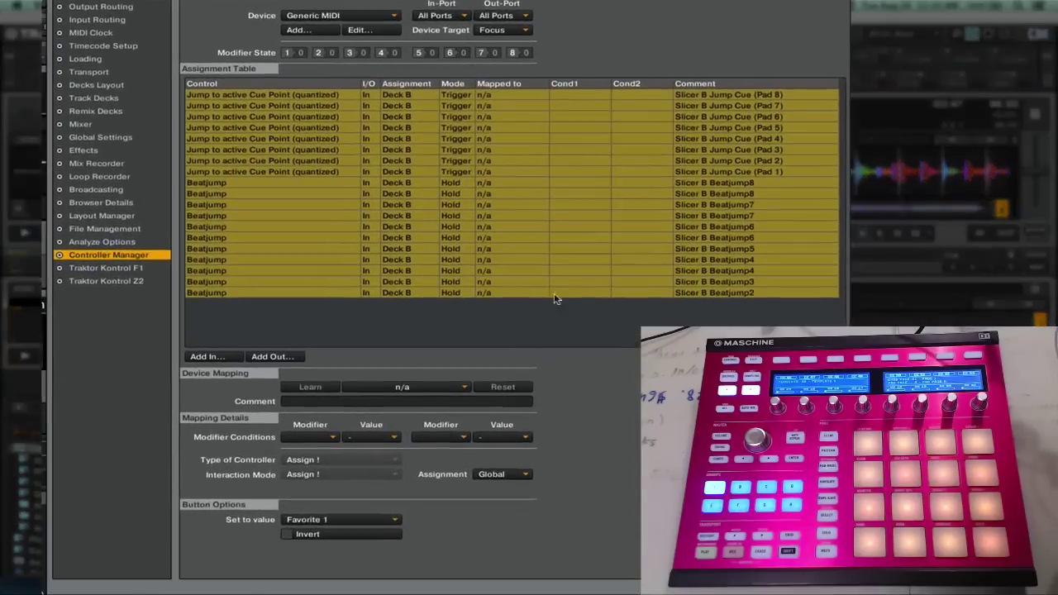
# Review the Jump Cue and Beatjump rows, switching Beatjump2's deck to Deck A and back to Deck B
pyautogui.click(540, 281)
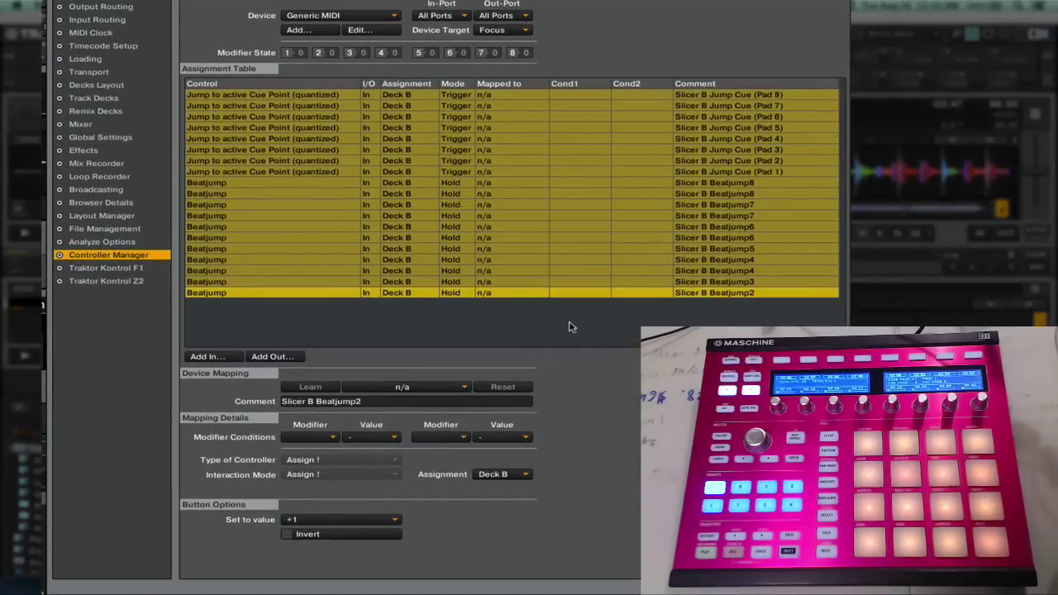
pyautogui.click(417, 171)
pyautogui.click(406, 282)
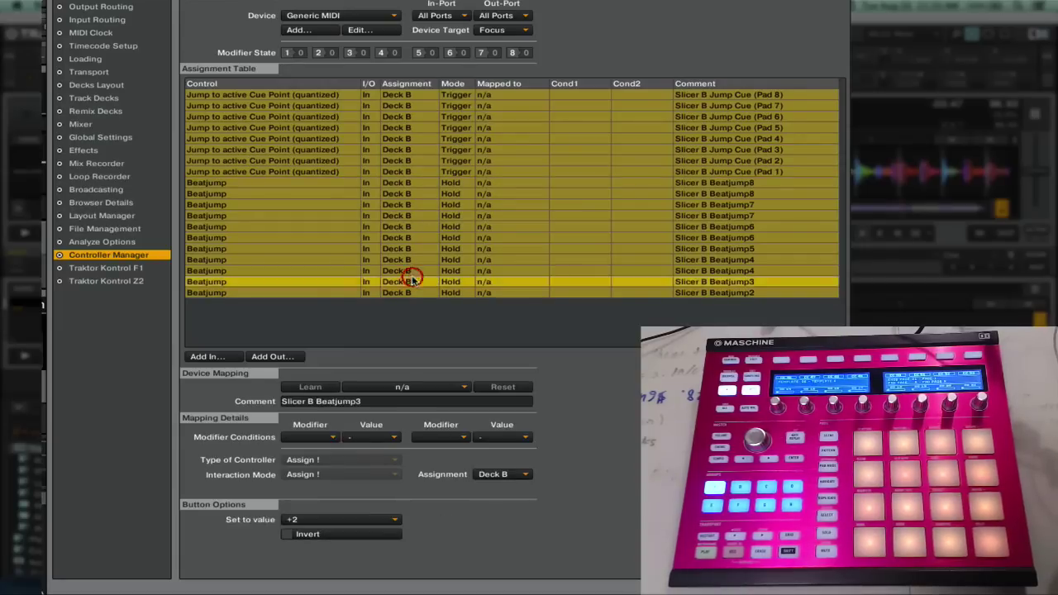
pyautogui.click(406, 293)
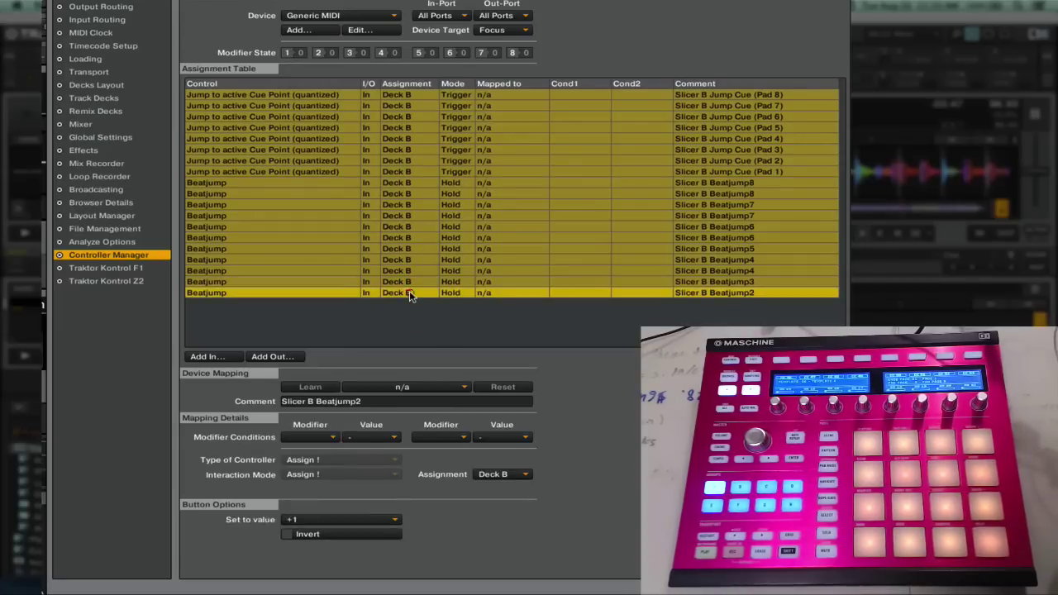
pyautogui.click(507, 478)
pyautogui.click(507, 487)
pyautogui.click(508, 480)
pyautogui.click(500, 498)
# Set In-Port to Maschine MK2 Virtual Input and Out-Port to Maschine MK2 Virtual Output
pyautogui.click(436, 16)
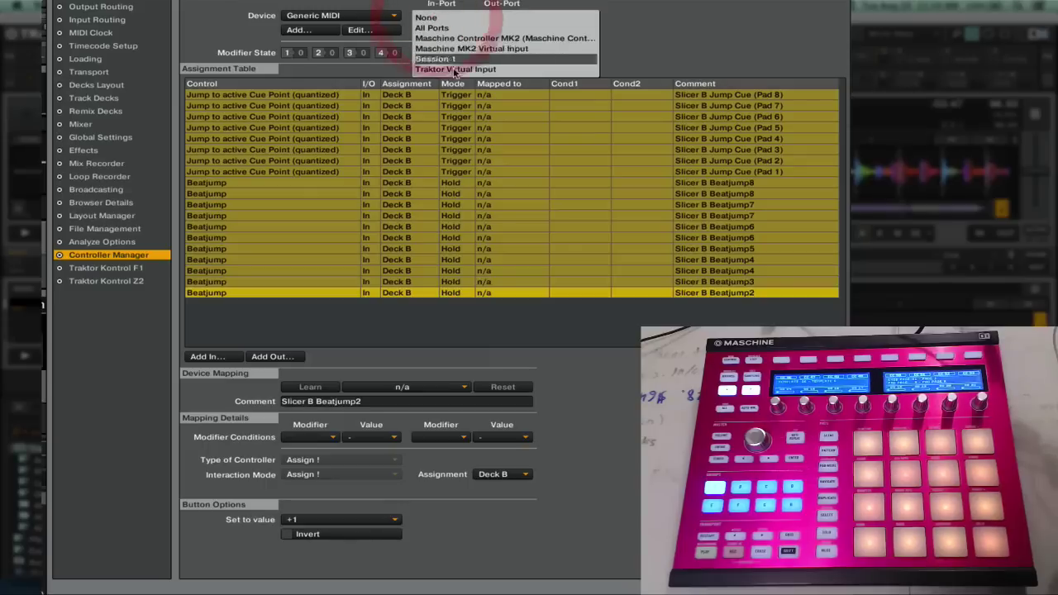
pyautogui.click(461, 49)
pyautogui.click(513, 15)
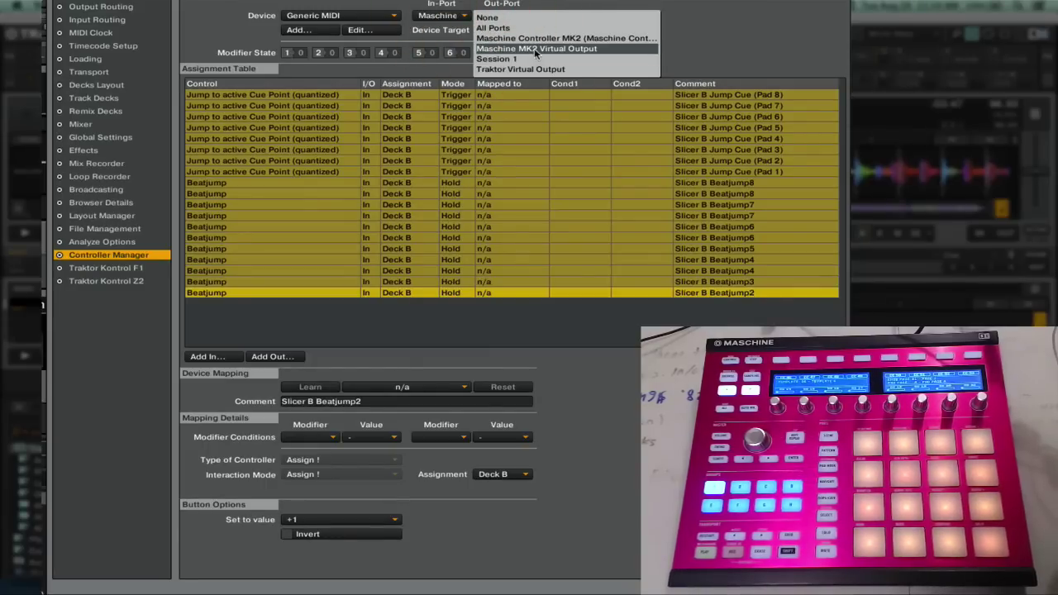
pyautogui.click(535, 49)
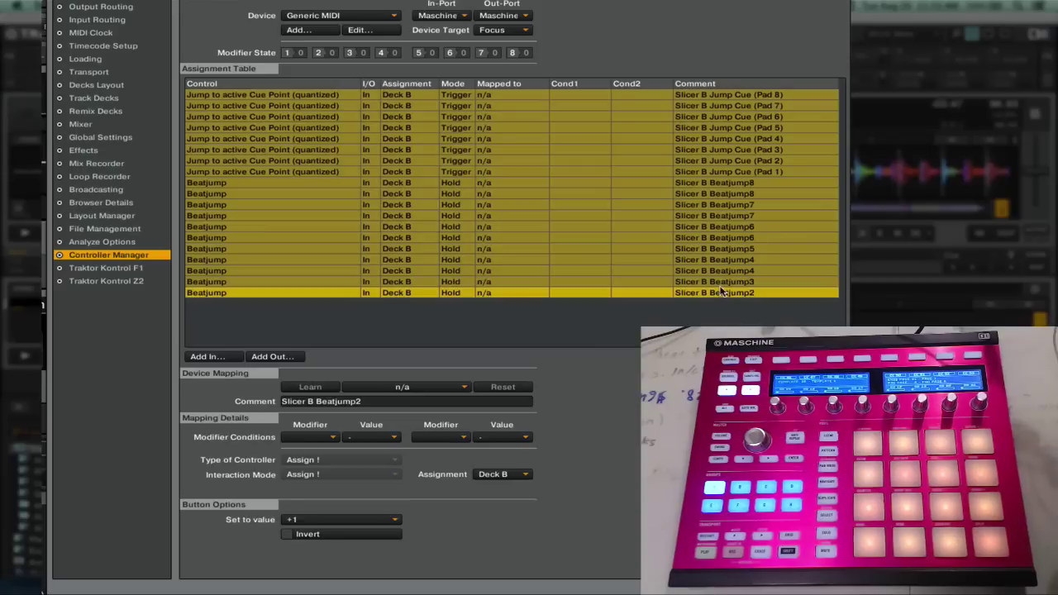
# Compare the Beatjump2–4 rows, including Beatjump4's +2 and +1 values, ending on Jump Cue Pad 1
pyautogui.click(727, 172)
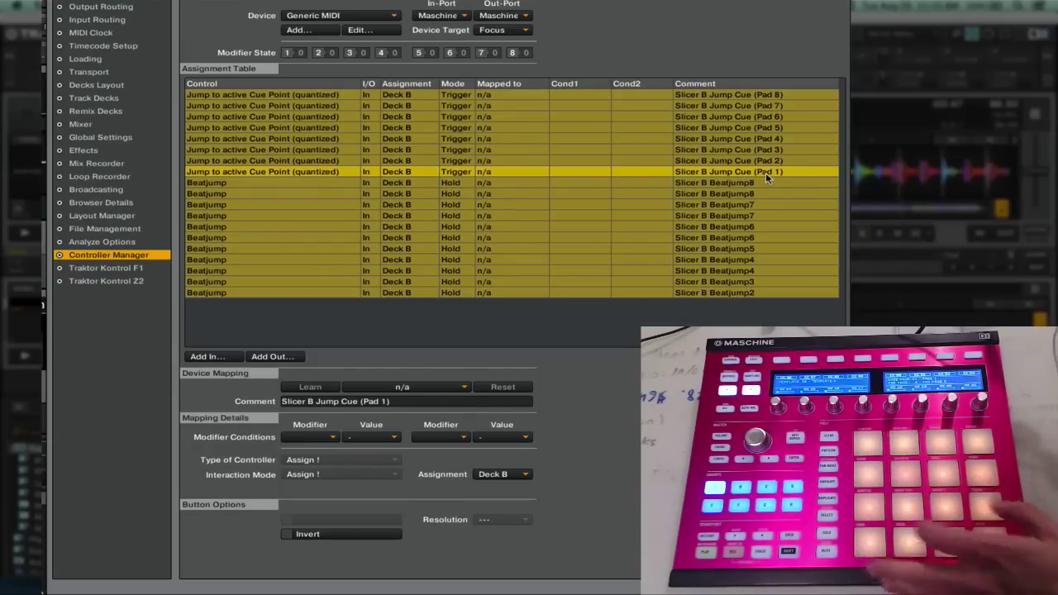
pyautogui.click(765, 293)
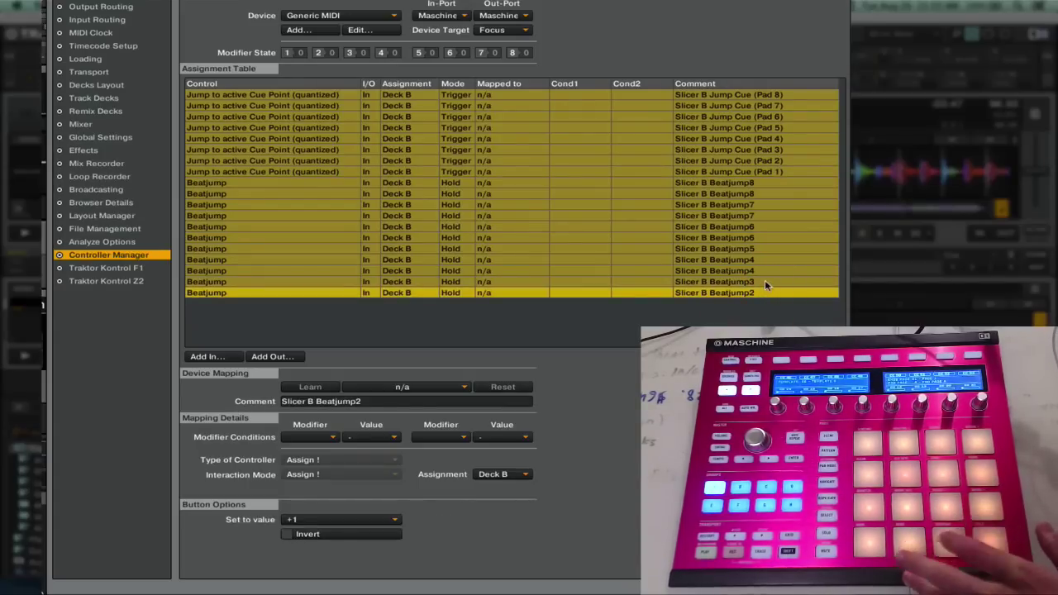
pyautogui.click(765, 281)
pyautogui.click(764, 270)
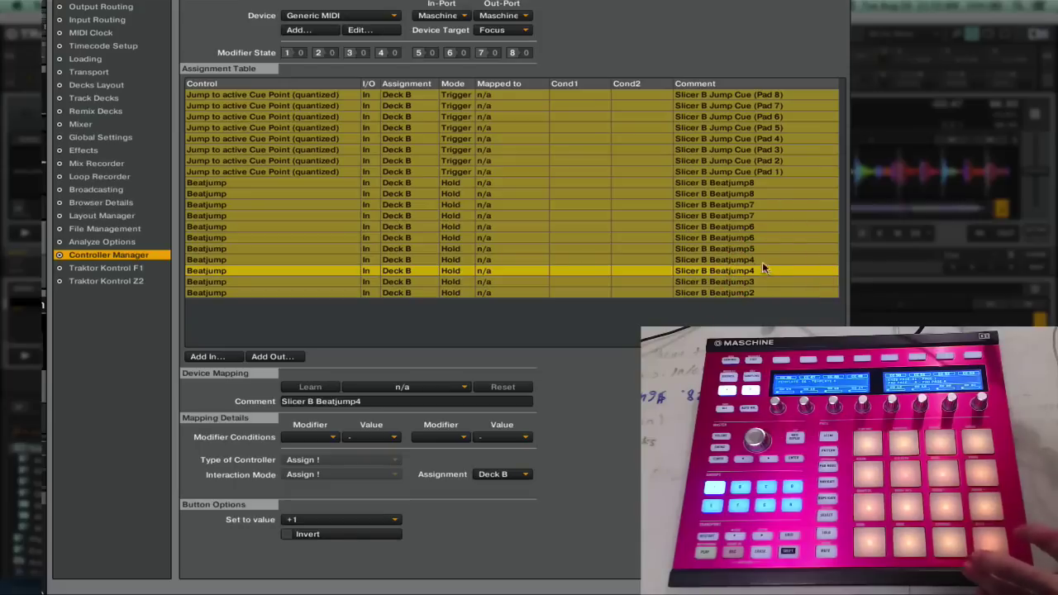
pyautogui.click(763, 259)
pyautogui.click(755, 270)
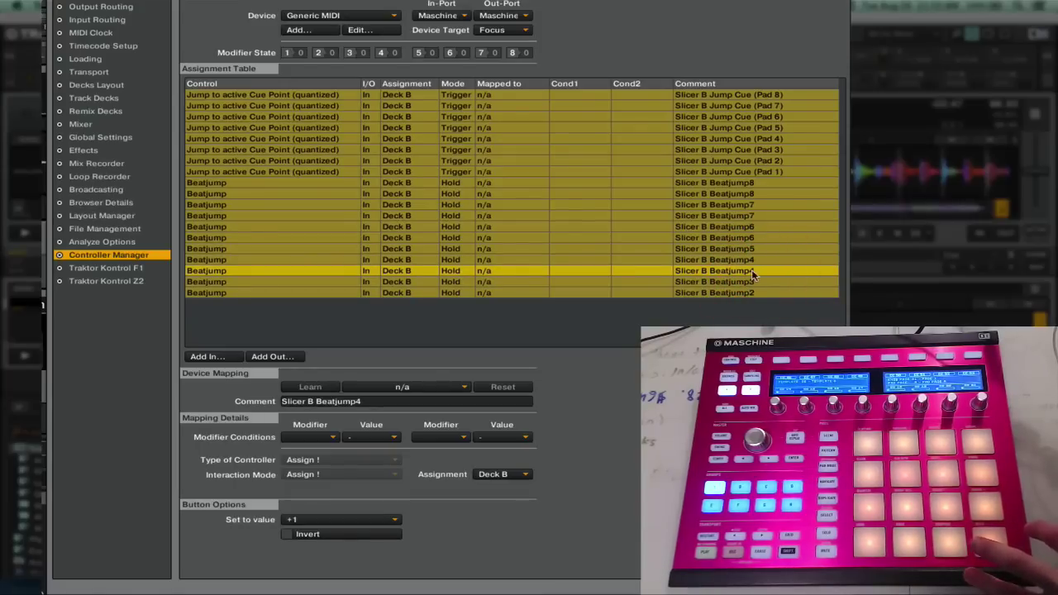
pyautogui.click(755, 260)
pyautogui.click(753, 270)
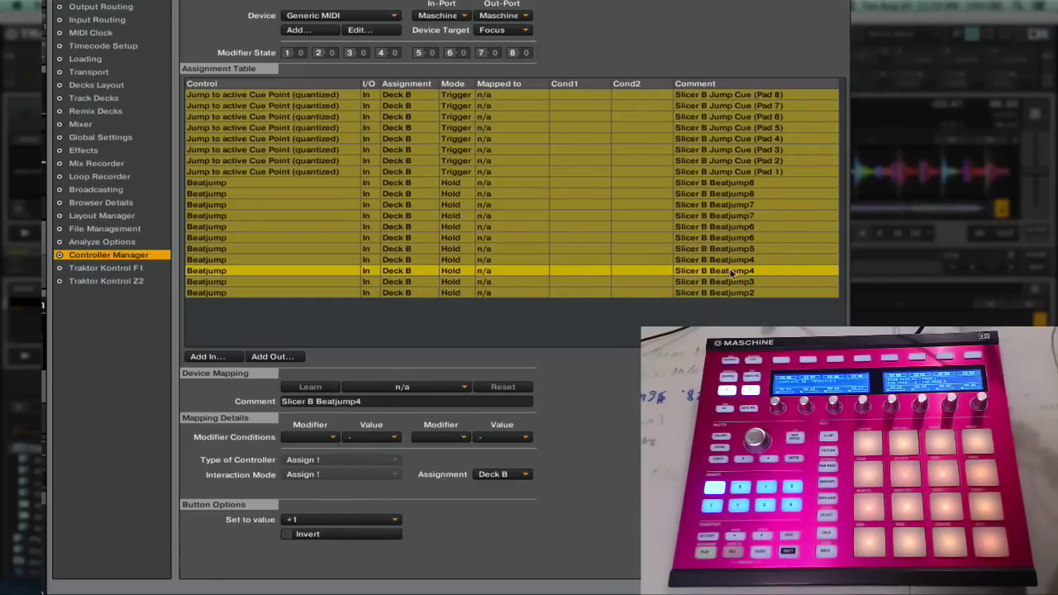
pyautogui.click(622, 173)
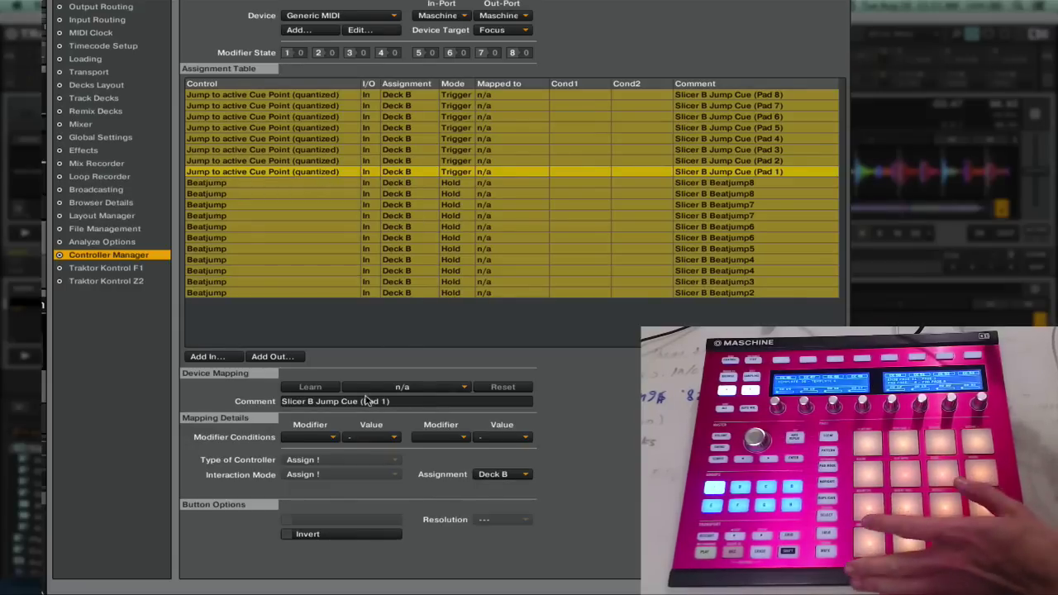
# Learn Jump Cue Pads 1–8 to Maschine notes Ch01.Note.C0 through G0, then turn Learn off
pyautogui.click(326, 389)
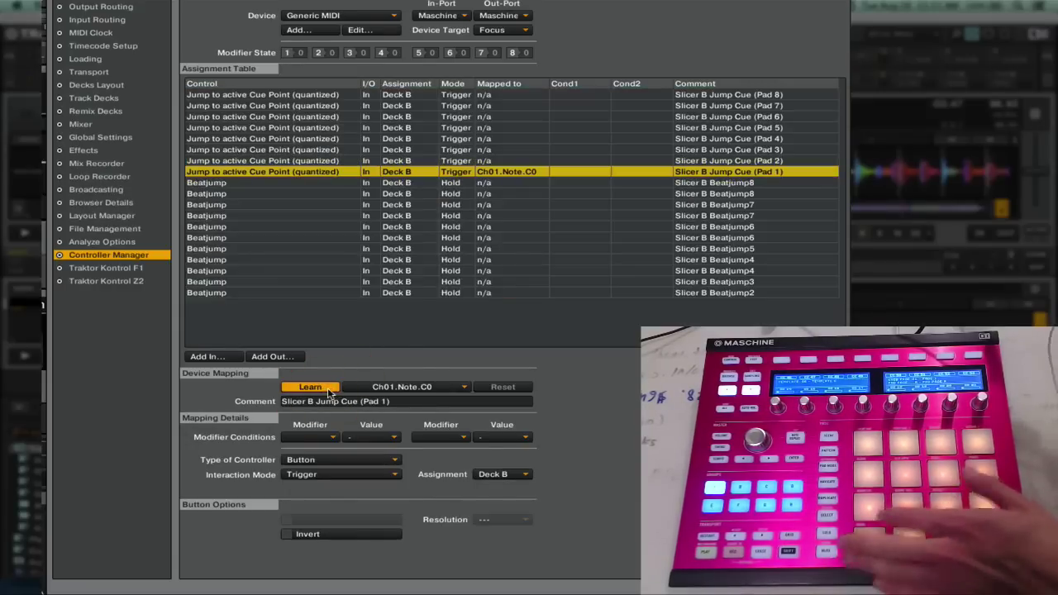
pyautogui.click(526, 161)
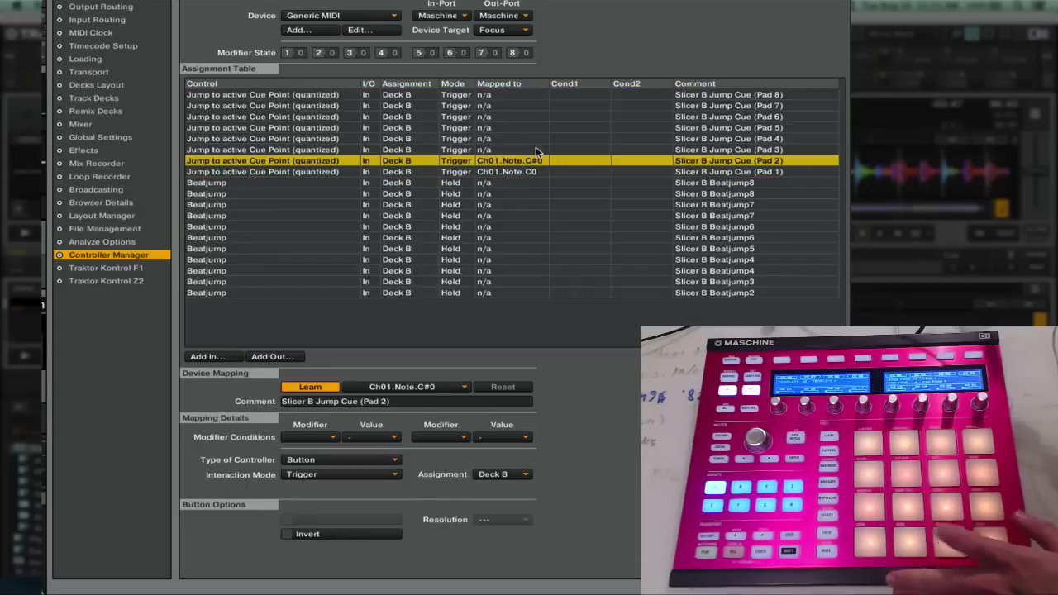
pyautogui.click(534, 151)
pyautogui.click(536, 139)
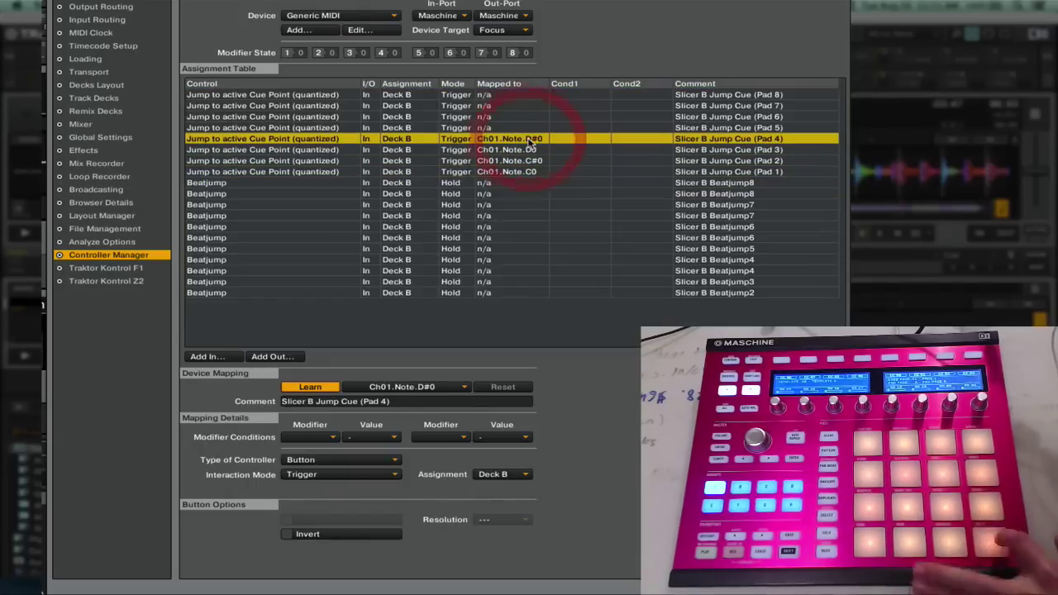
pyautogui.click(514, 128)
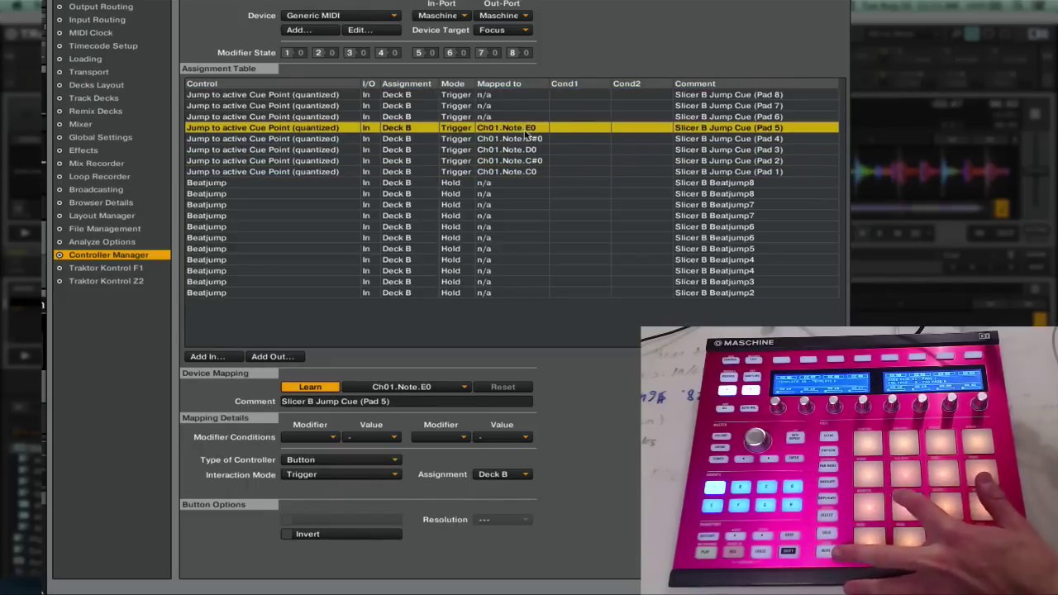
pyautogui.click(530, 118)
pyautogui.click(536, 106)
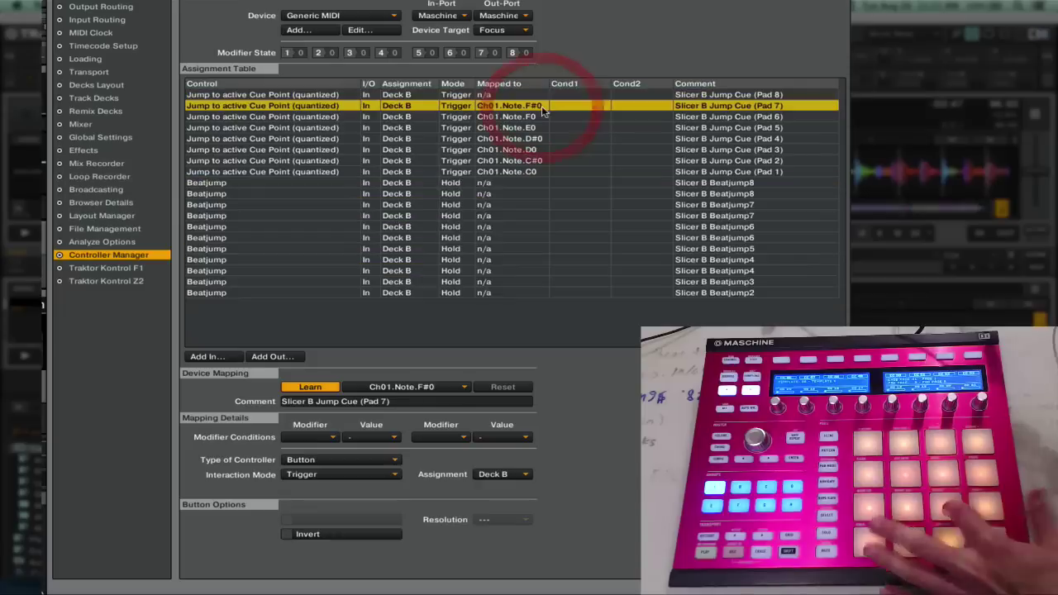
pyautogui.click(526, 96)
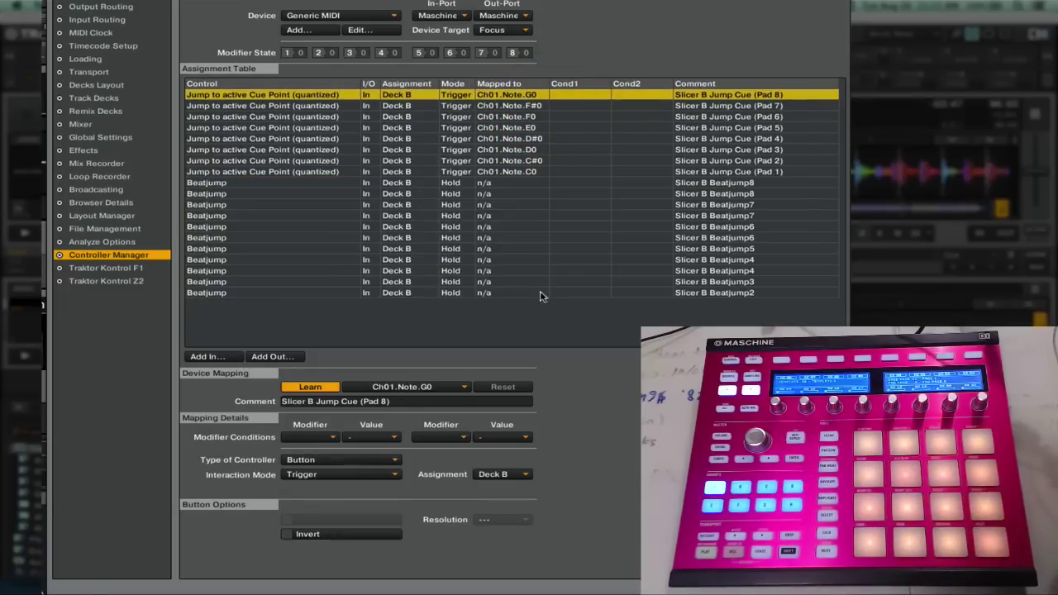
pyautogui.click(312, 388)
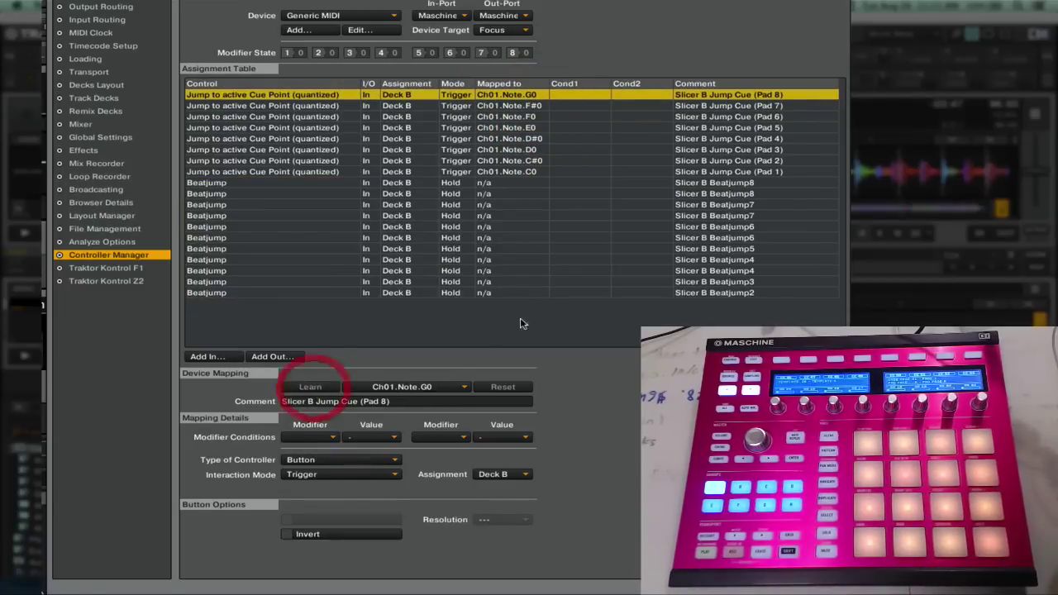
pyautogui.click(566, 294)
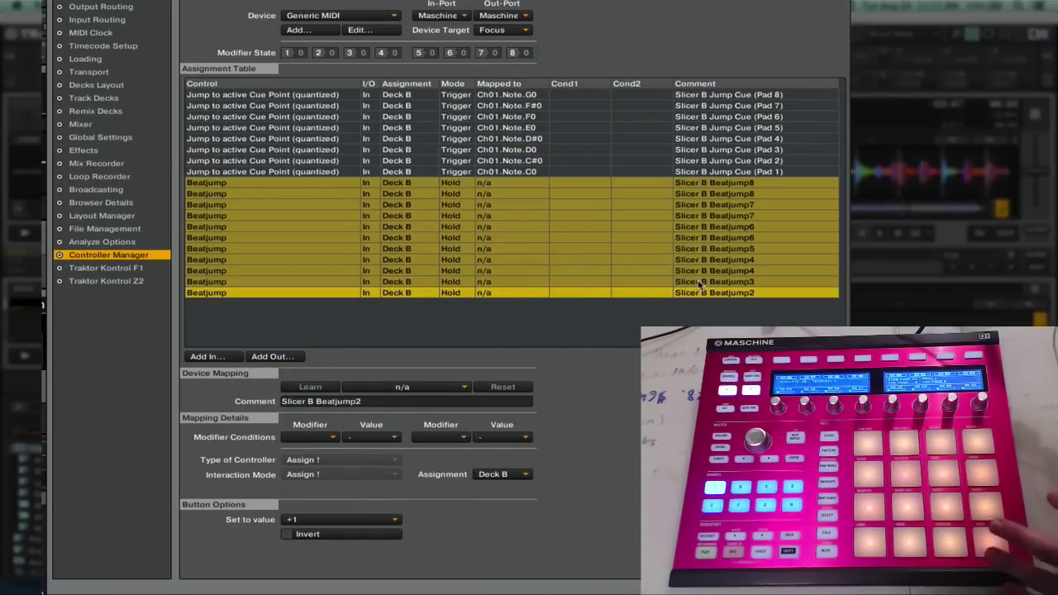
# Learn Beatjump2 to Ch01.Note.C#0 and Beatjump3 to D0, checking the Pad 2 row along the way
pyautogui.click(319, 390)
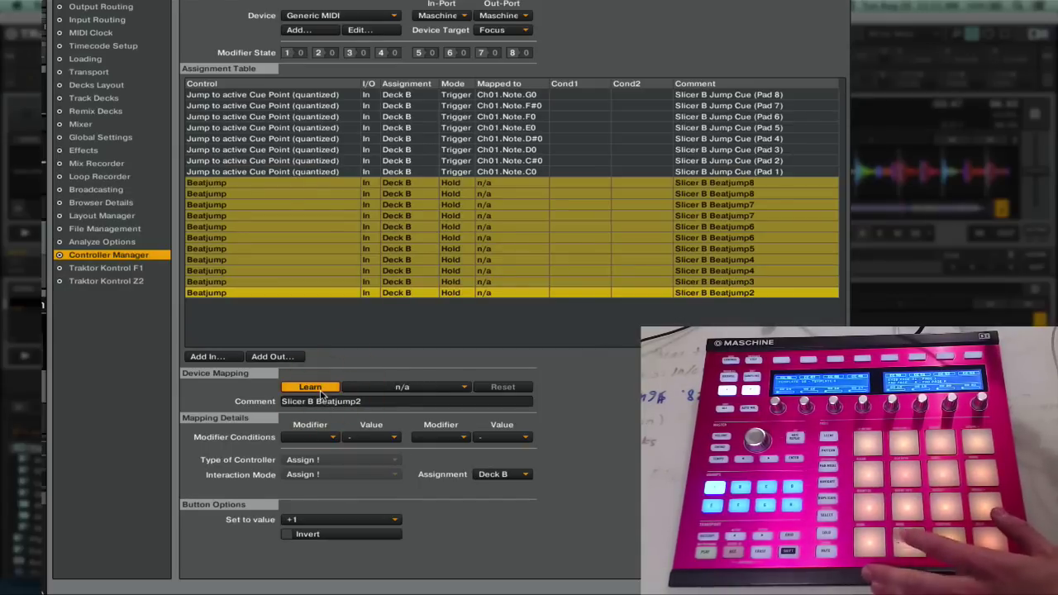
pyautogui.click(321, 391)
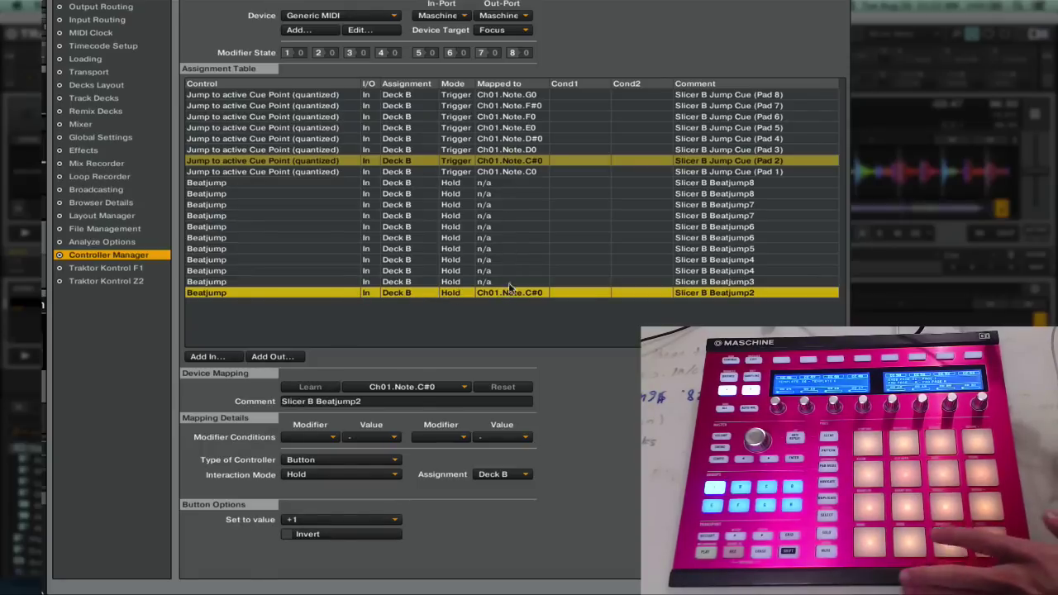
pyautogui.click(512, 163)
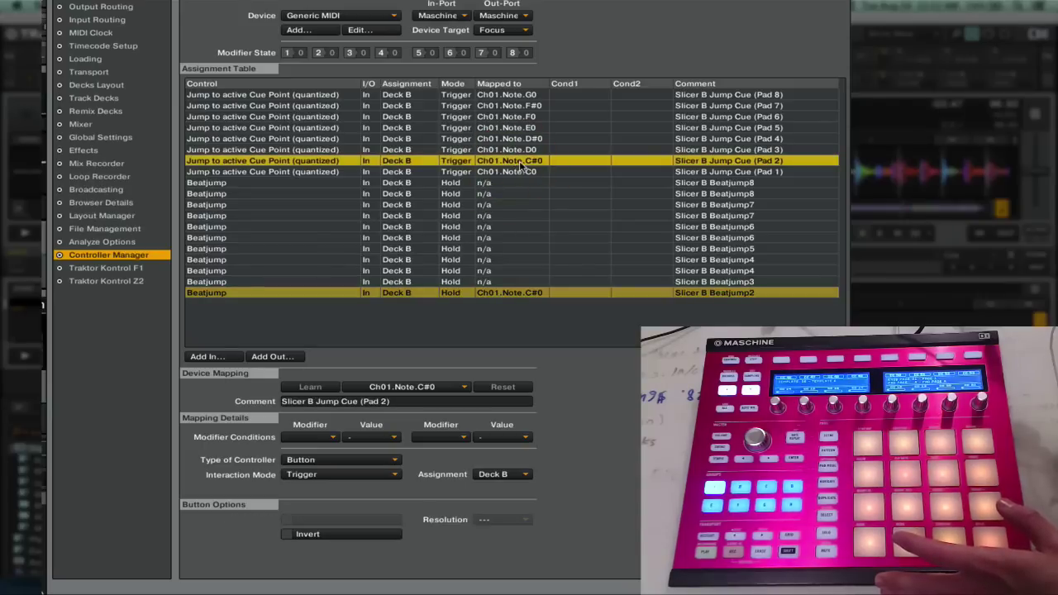
pyautogui.click(530, 296)
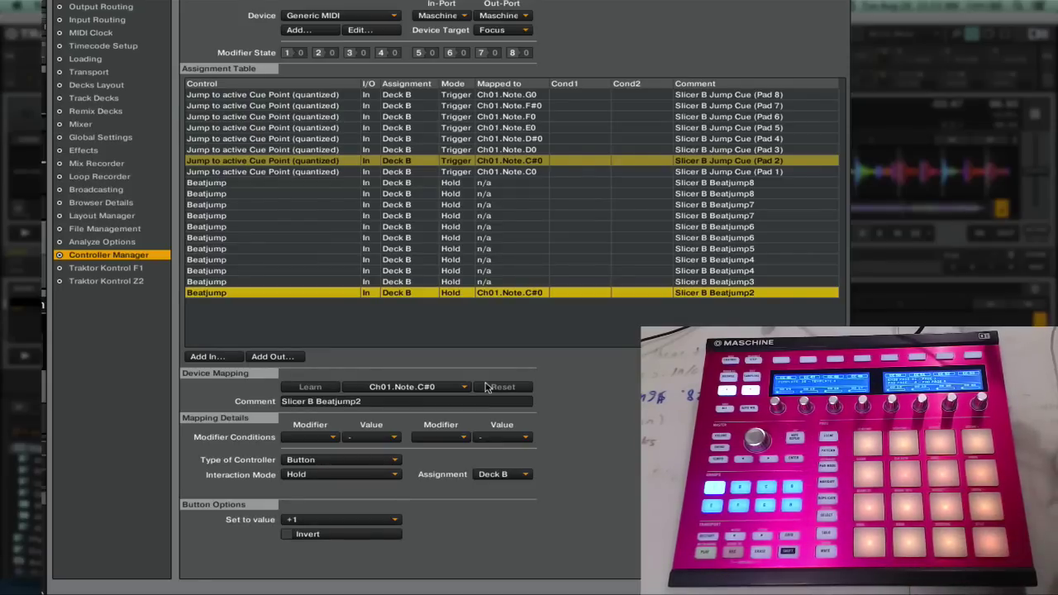
pyautogui.keyDown('shift'); pyautogui.click(597, 281); pyautogui.keyUp('shift')
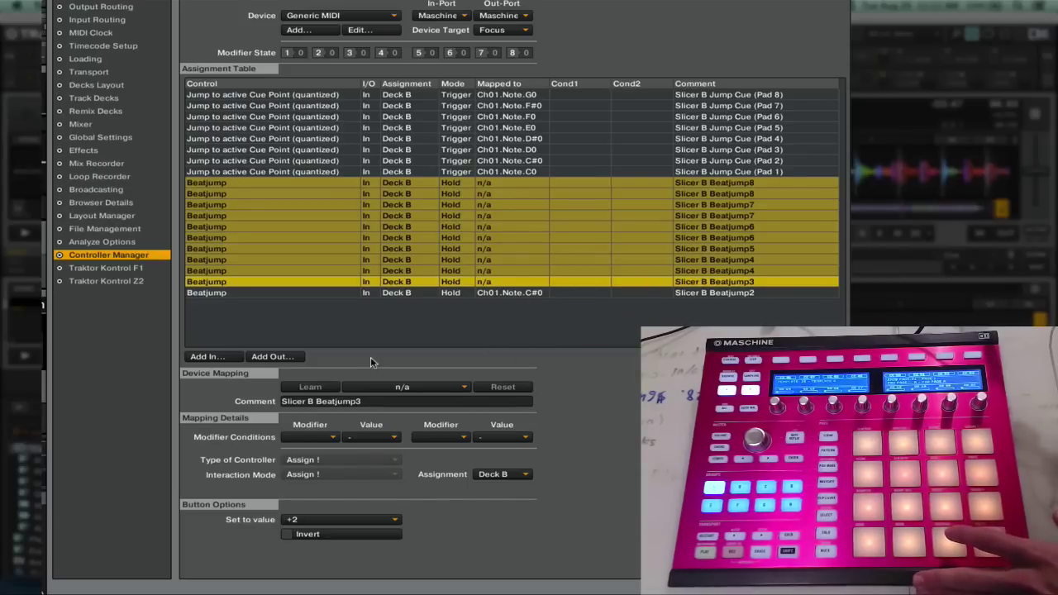
pyautogui.click(310, 387)
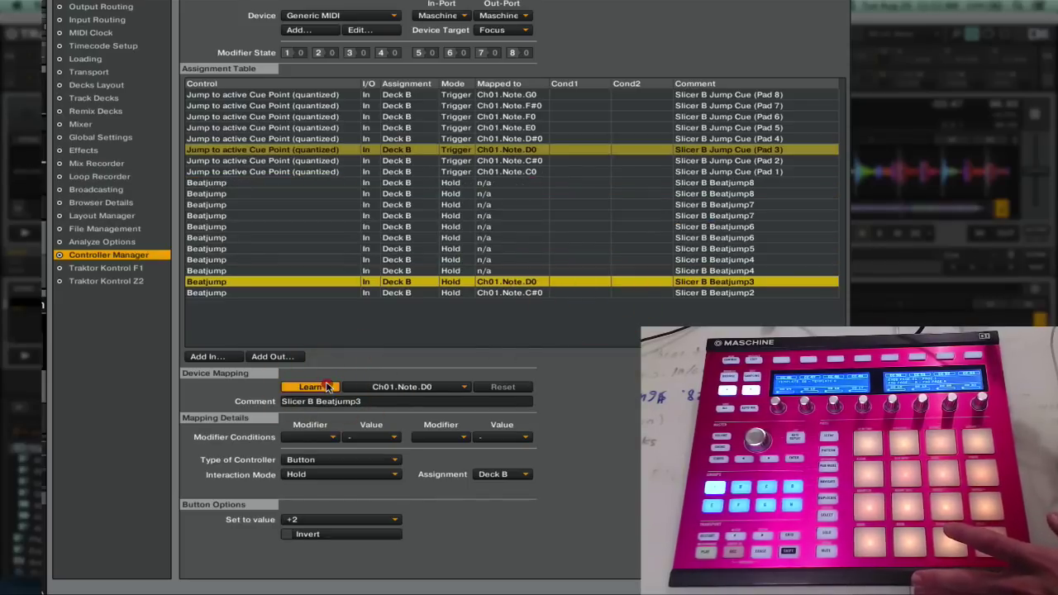
pyautogui.click(328, 387)
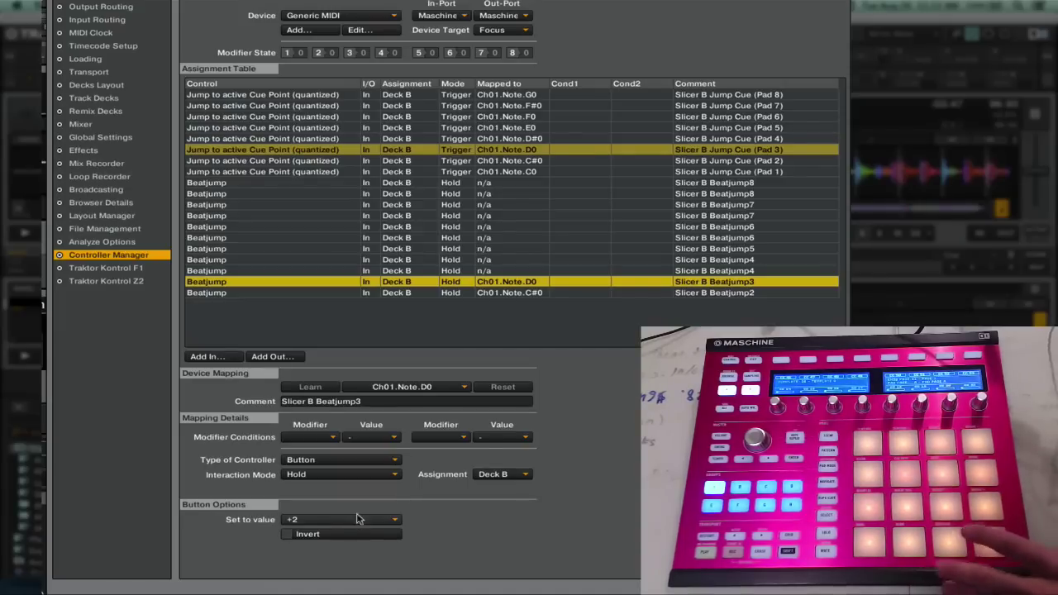
# Learn Beatjump4 to Ch01.Note.D#0 and Beatjump5 to E0
pyautogui.keyDown('shift'); pyautogui.click(510, 270); pyautogui.keyUp('shift')
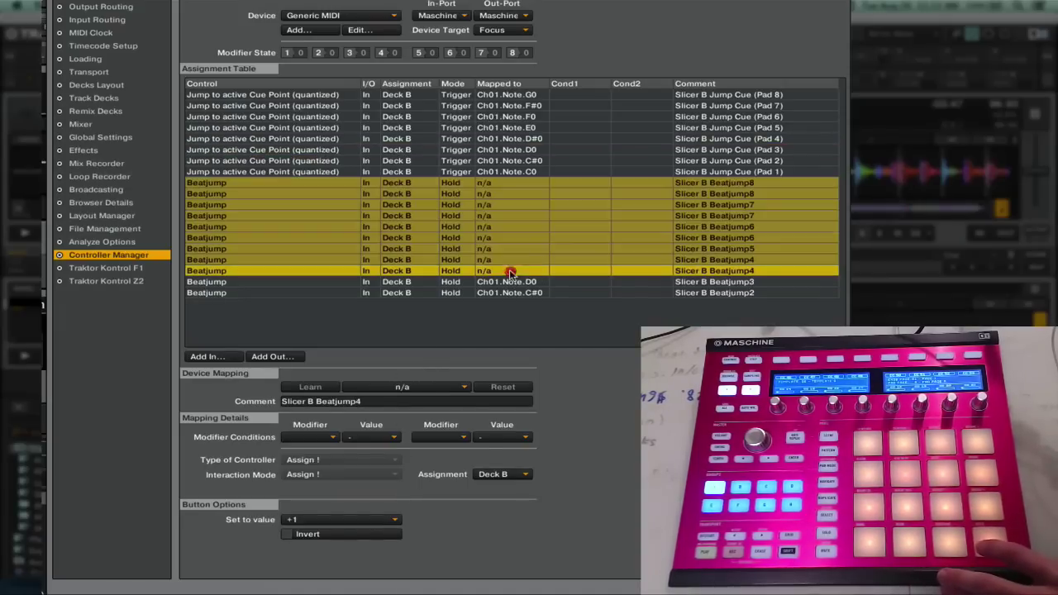
pyautogui.click(333, 387)
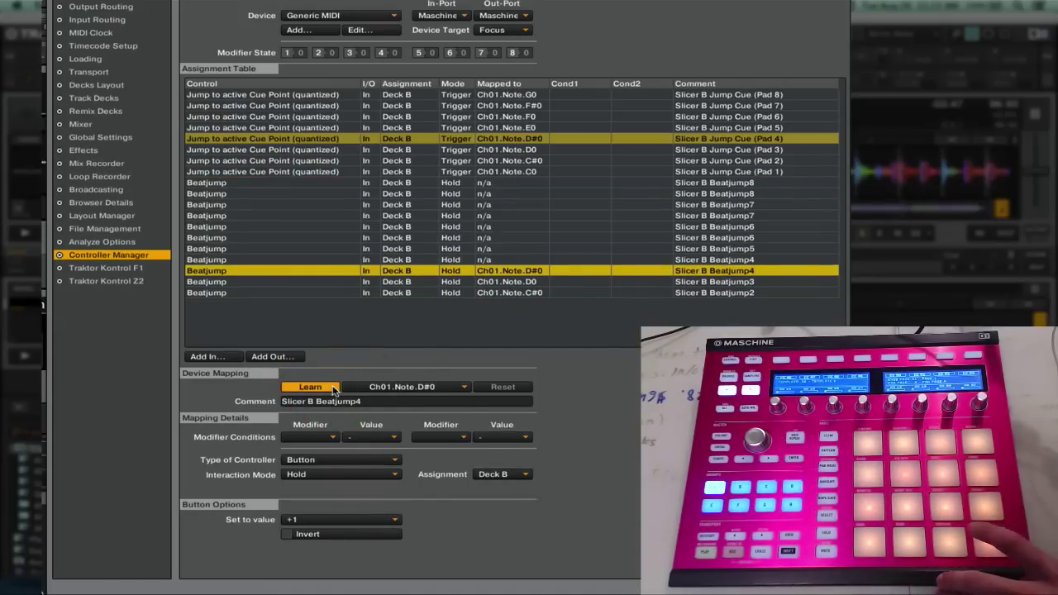
pyautogui.click(333, 387)
pyautogui.keyDown('shift'); pyautogui.click(495, 259); pyautogui.keyUp('shift')
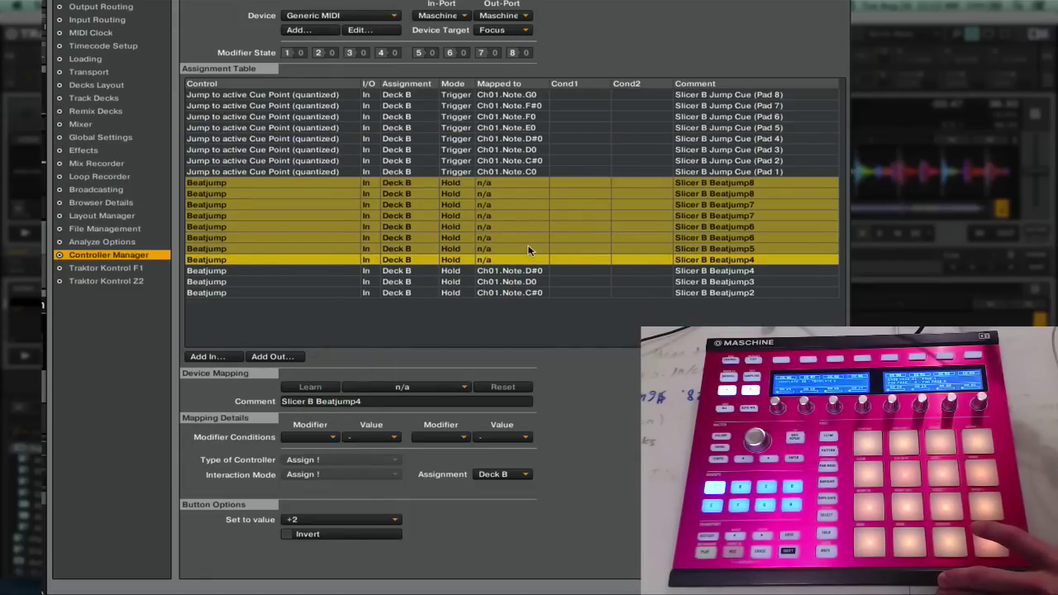
pyautogui.click(530, 248)
pyautogui.click(303, 387)
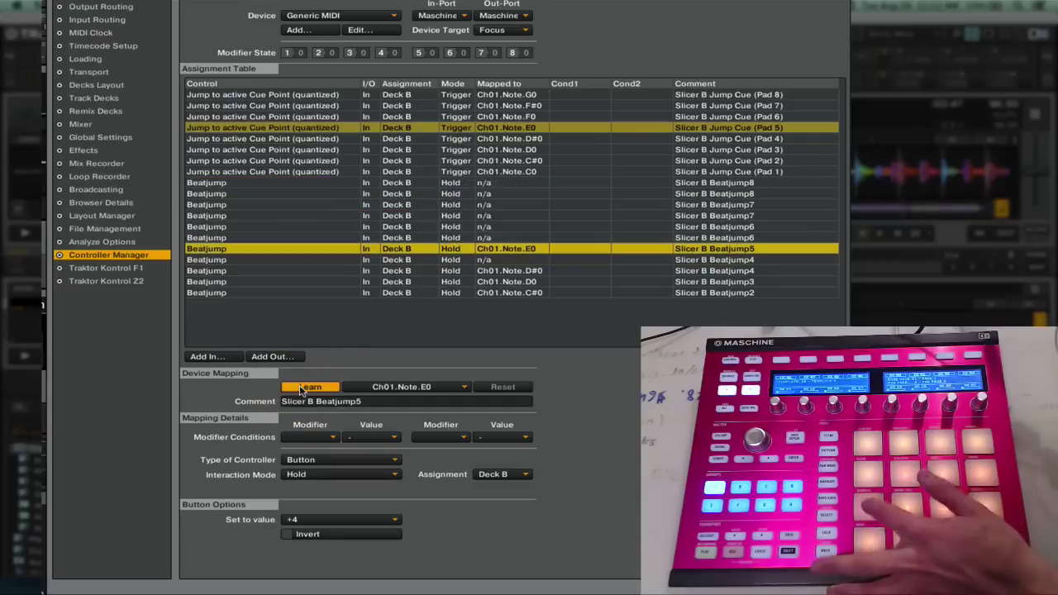
pyautogui.click(303, 387)
# Learn Beatjump6 to Ch01.Note.F0, then Beatjump7 and Beatjump8 up to G0
pyautogui.keyDown('ctrl'); pyautogui.click(502, 248); pyautogui.keyUp('ctrl')
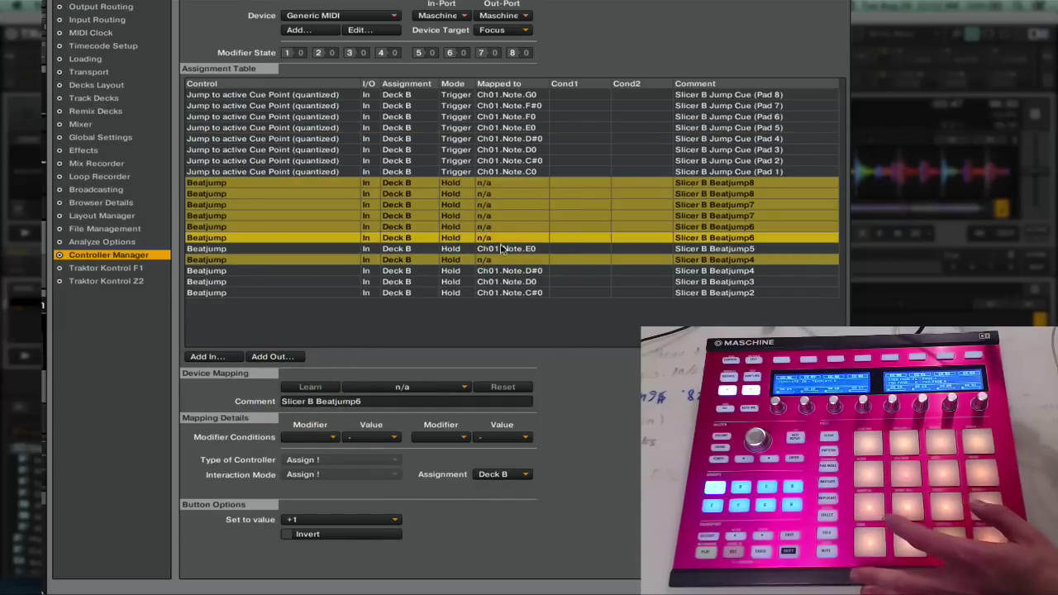
pyautogui.click(323, 387)
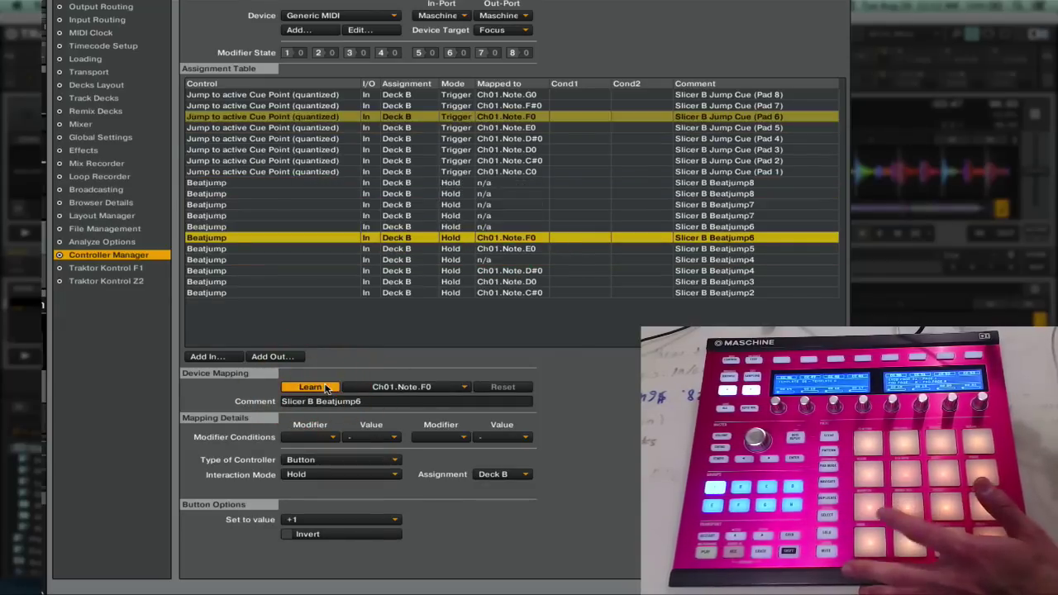
pyautogui.click(323, 387)
pyautogui.click(500, 216)
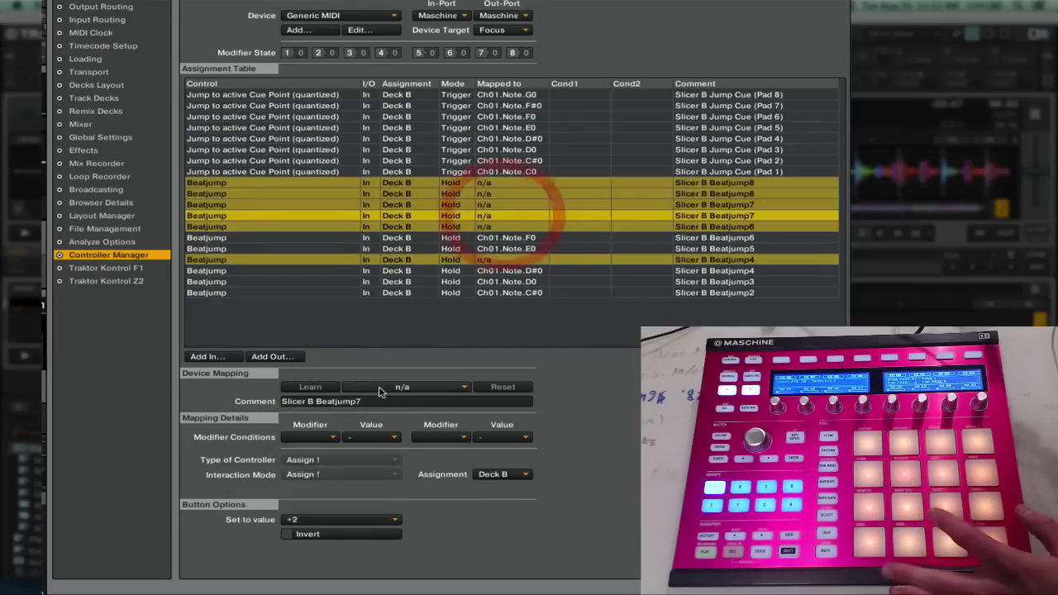
pyautogui.click(310, 387)
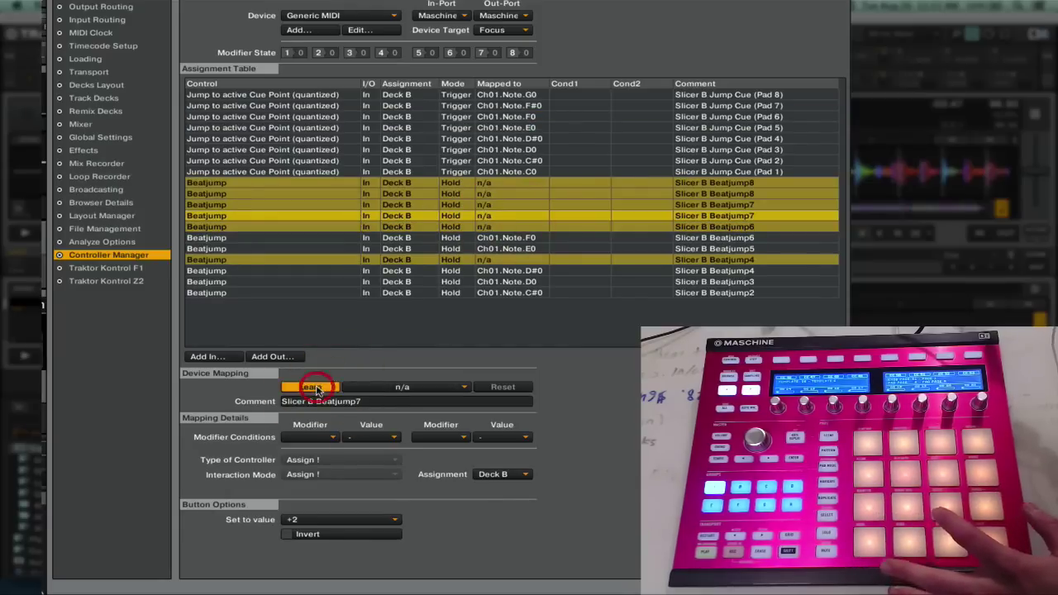
pyautogui.click(508, 194)
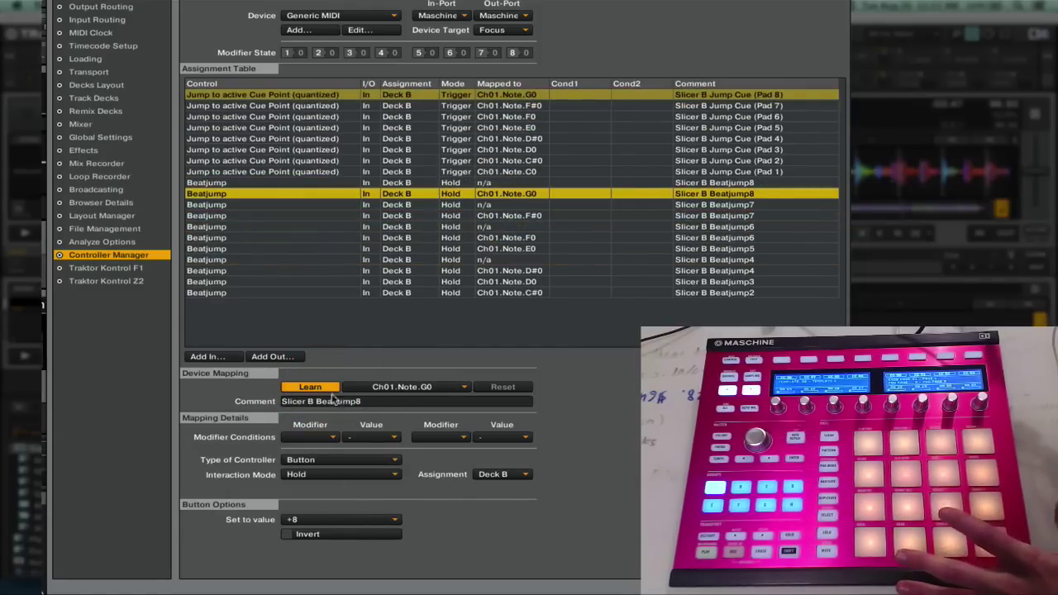
pyautogui.click(326, 387)
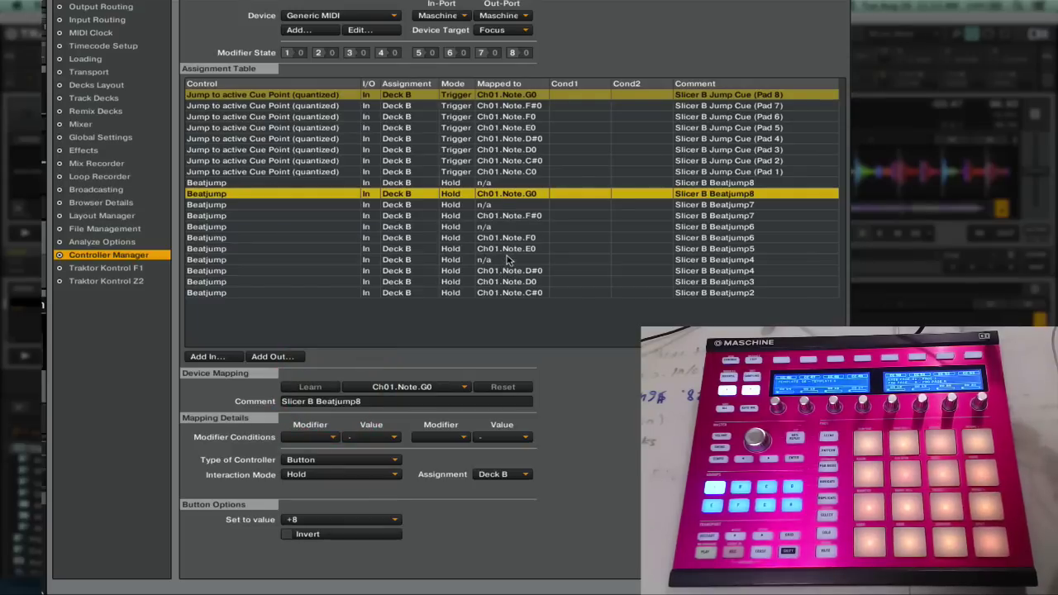
# Check the unmapped Beatjump rows and the mapped Beatjump4 row, then Cmd+Tab to Controller Editor
pyautogui.keyDown('ctrl'); pyautogui.click(508, 182); pyautogui.keyUp('ctrl')
pyautogui.keyDown('ctrl'); pyautogui.click(508, 205); pyautogui.keyUp('ctrl')
pyautogui.keyDown('ctrl'); pyautogui.click(508, 227); pyautogui.keyUp('ctrl')
pyautogui.keyDown('ctrl'); pyautogui.click(508, 259); pyautogui.keyUp('ctrl')
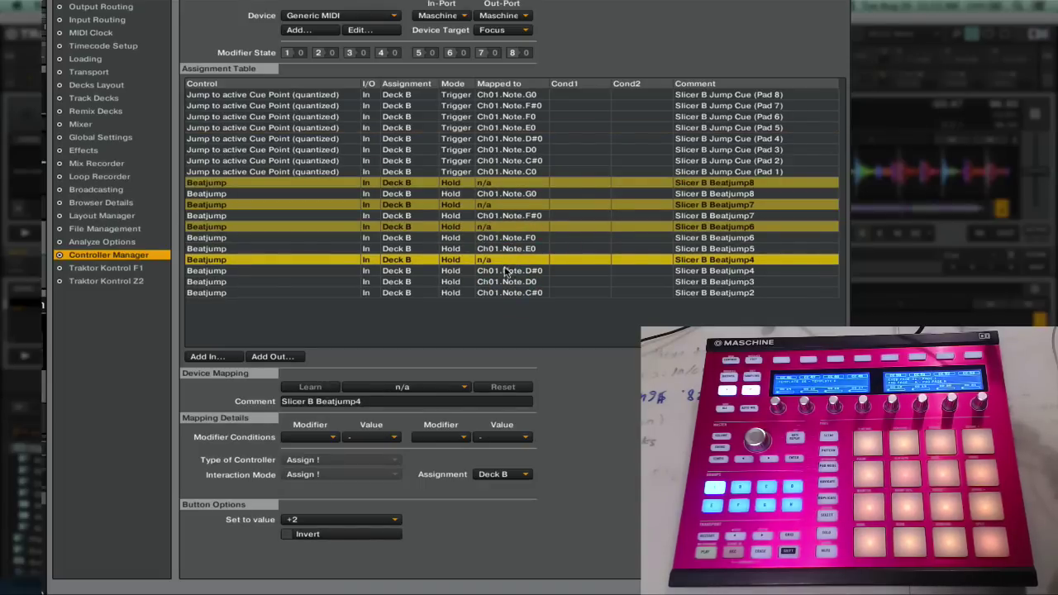
pyautogui.click(505, 271)
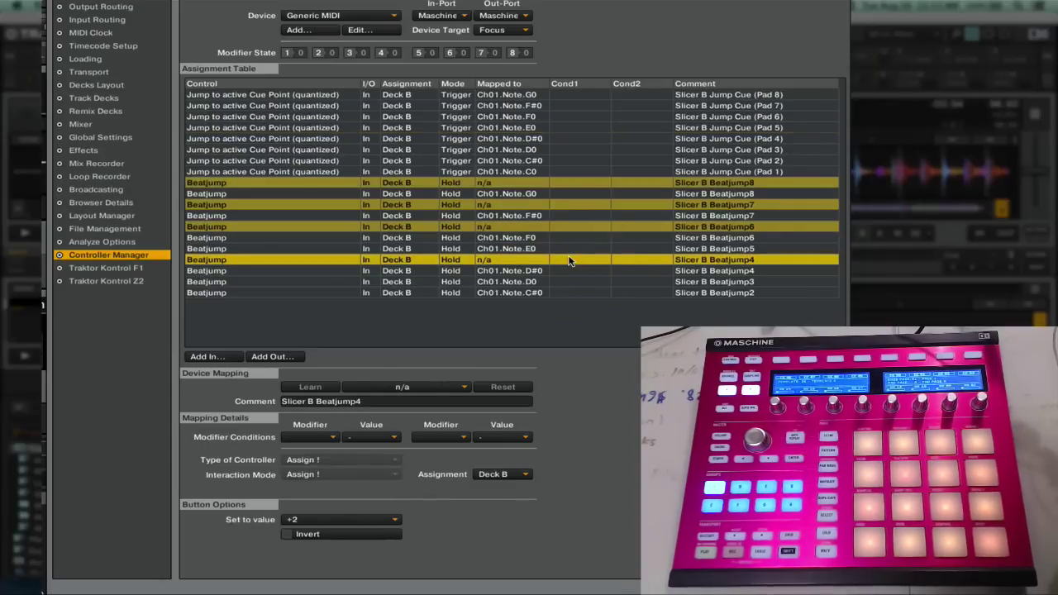
pyautogui.press('super+Tab')
pyautogui.press('super+Tab')
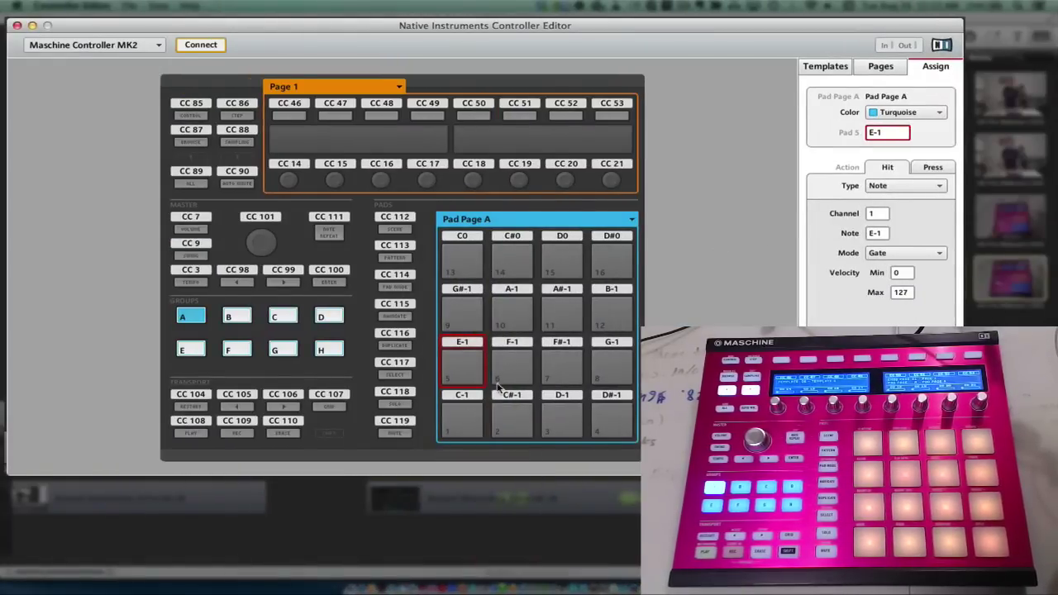
# Select pads 1–8 and set their Press action type to Control Change
pyautogui.keyDown('shift'); pyautogui.click(598, 368); pyautogui.keyUp('shift')
pyautogui.keyDown('shift'); pyautogui.click(460, 417); pyautogui.keyUp('shift')
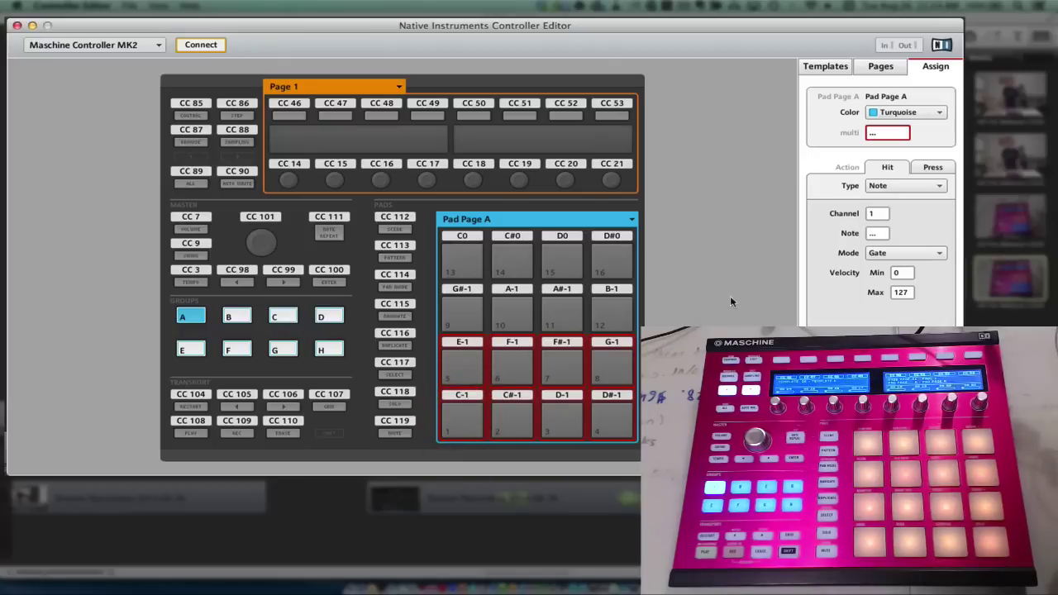
pyautogui.click(932, 167)
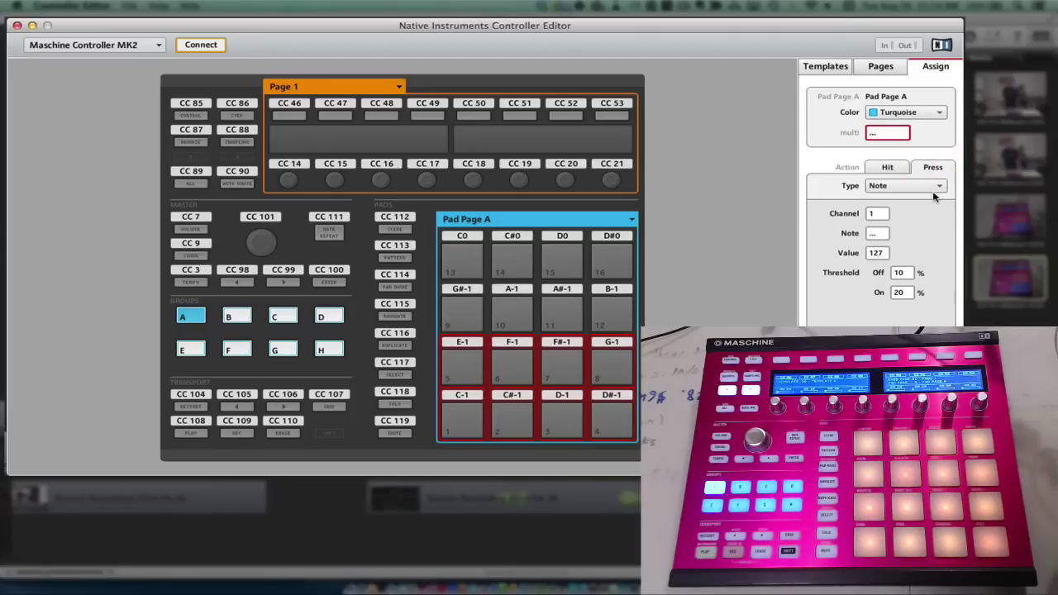
pyautogui.click(937, 187)
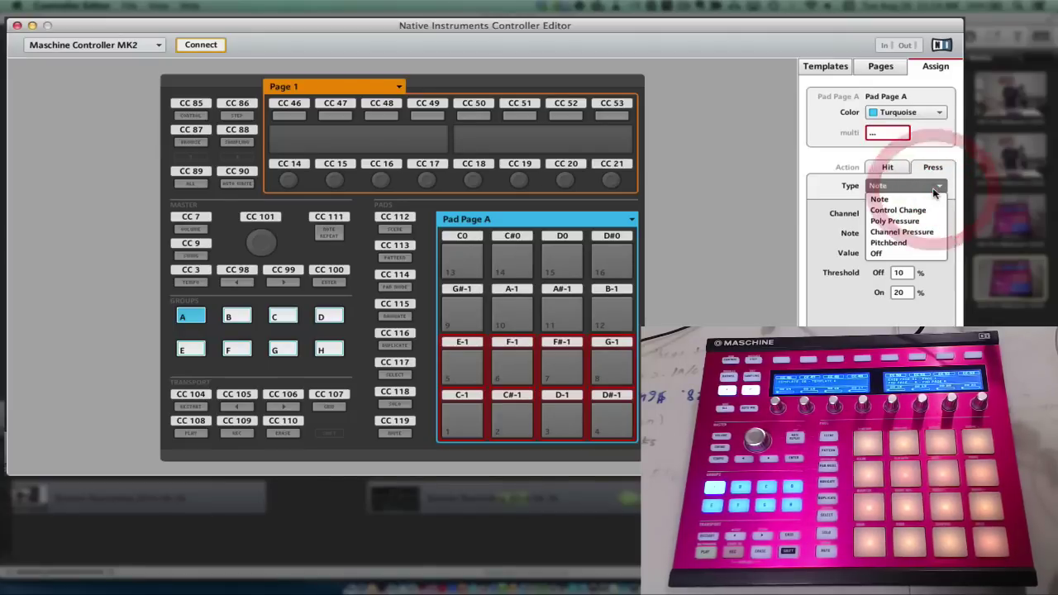
pyautogui.click(920, 211)
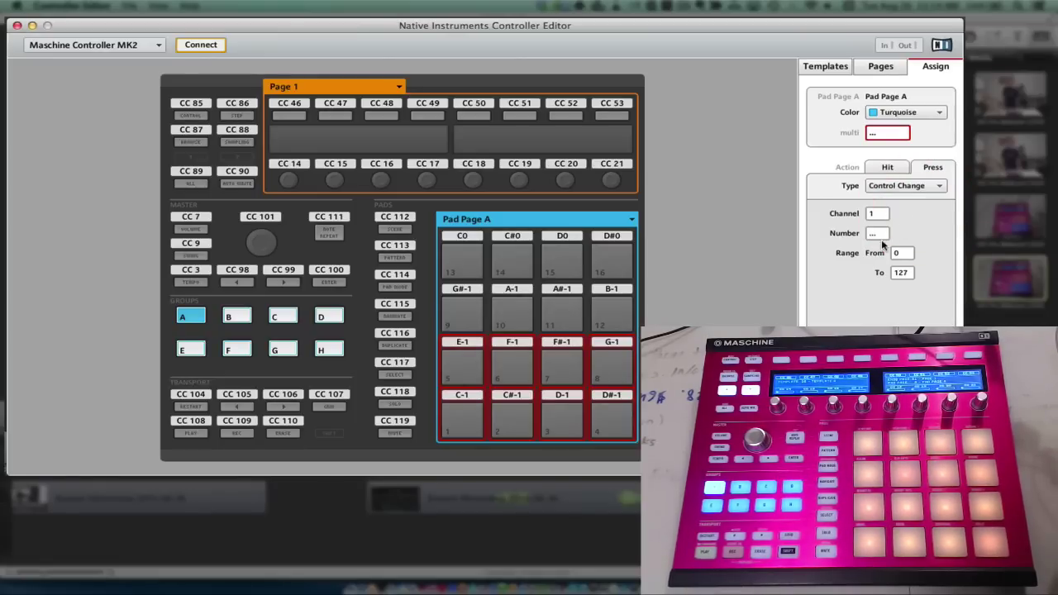
pyautogui.click(889, 166)
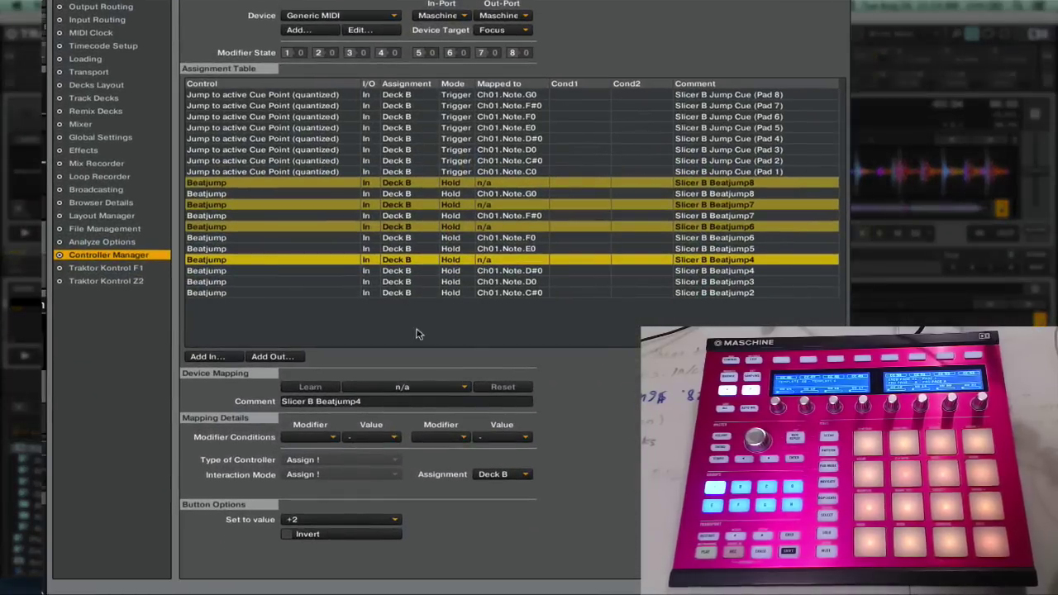
# Learn the unmapped Beatjump4 row to a Maschine pad, giving Ch01.CC.015 as a Hold button
pyautogui.click(463, 270)
pyautogui.click(496, 259)
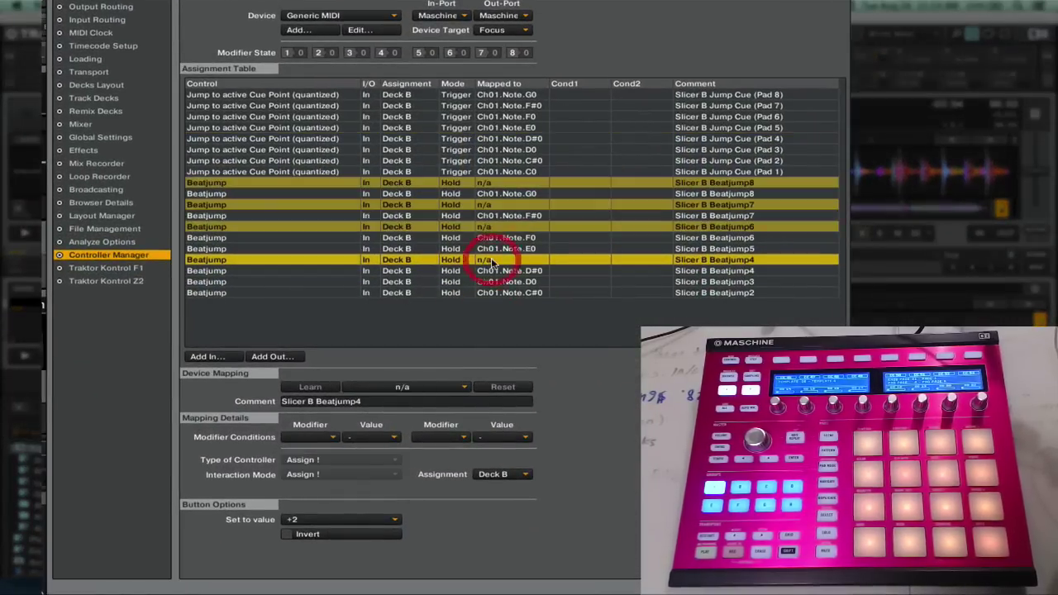
pyautogui.click(312, 387)
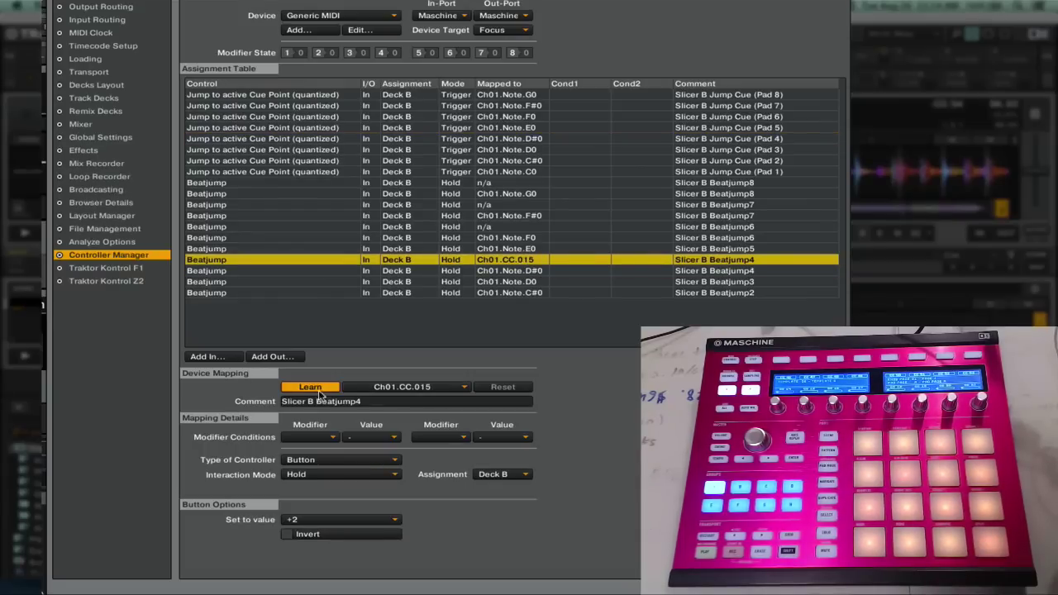
pyautogui.click(322, 390)
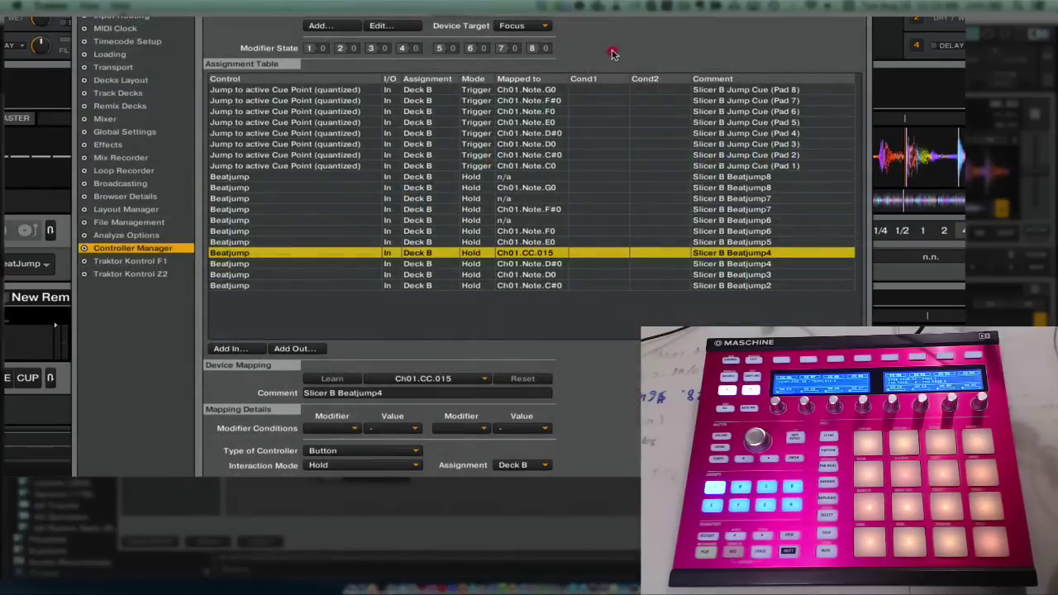
# In Controller Editor, make Pad 4 send Control Change 15 on press
pyautogui.click(602, 26)
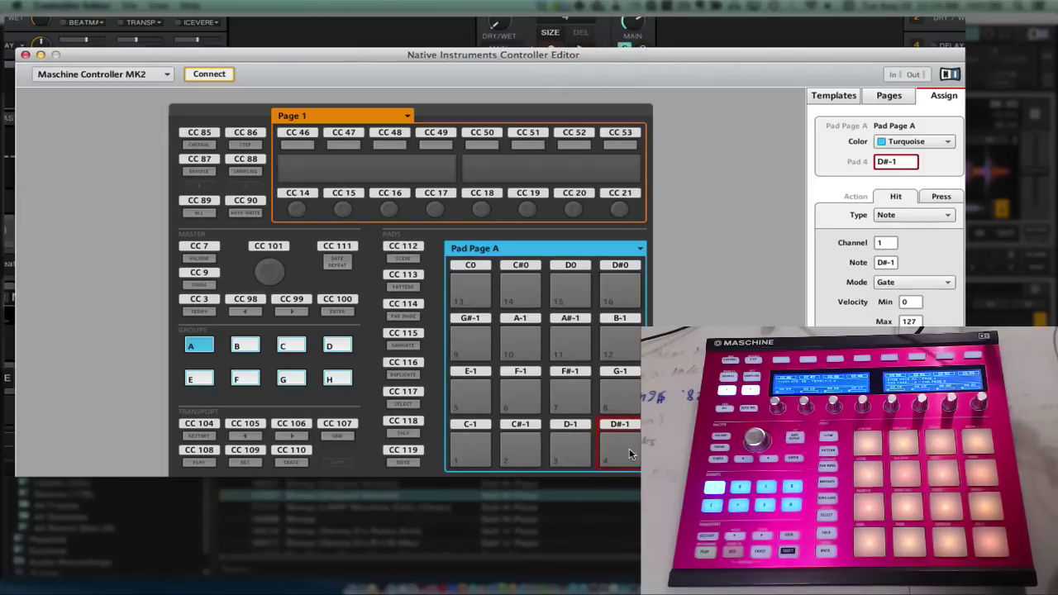
pyautogui.click(938, 197)
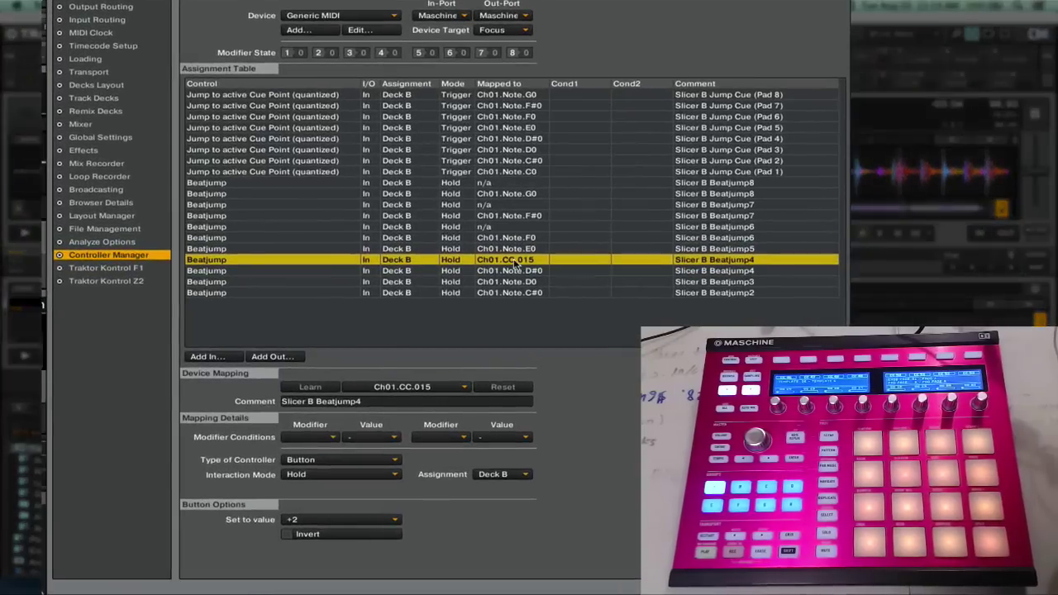
pyautogui.click(428, 393)
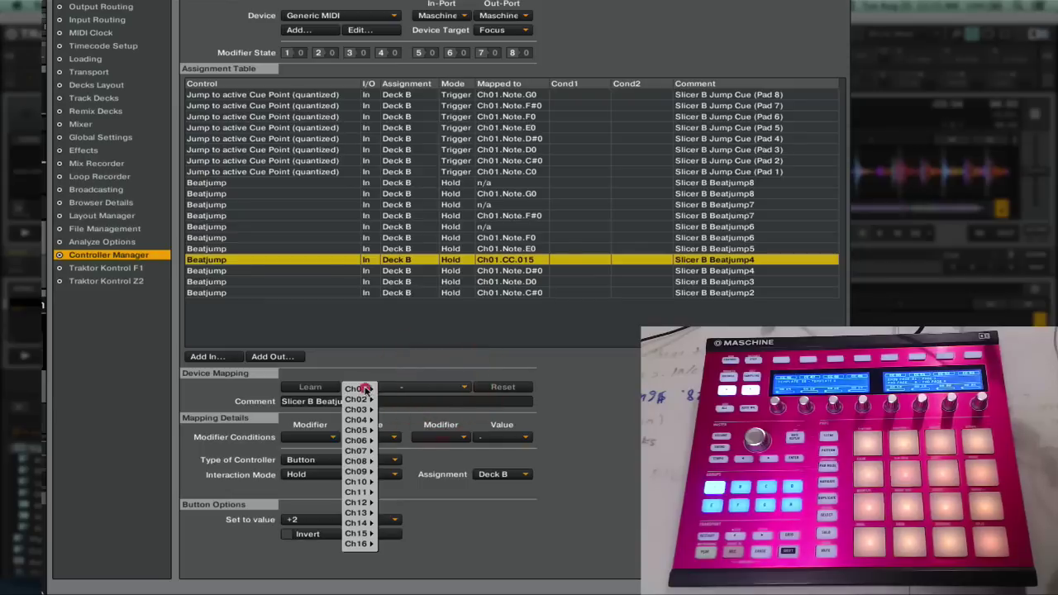
pyautogui.click(495, 387)
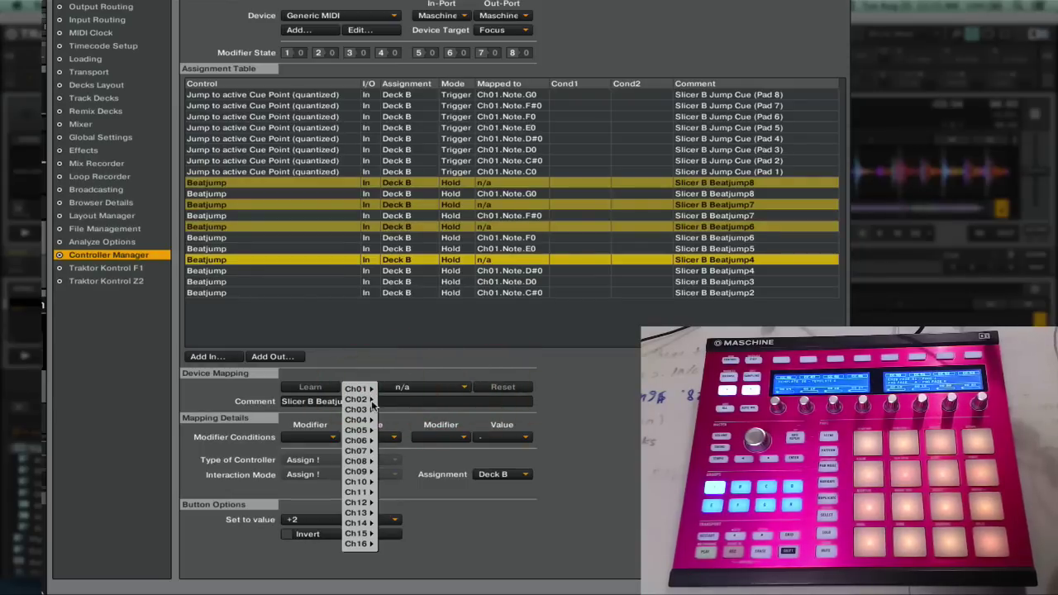
pyautogui.click(413, 385)
pyautogui.click(468, 389)
pyautogui.moveTo(357, 389)
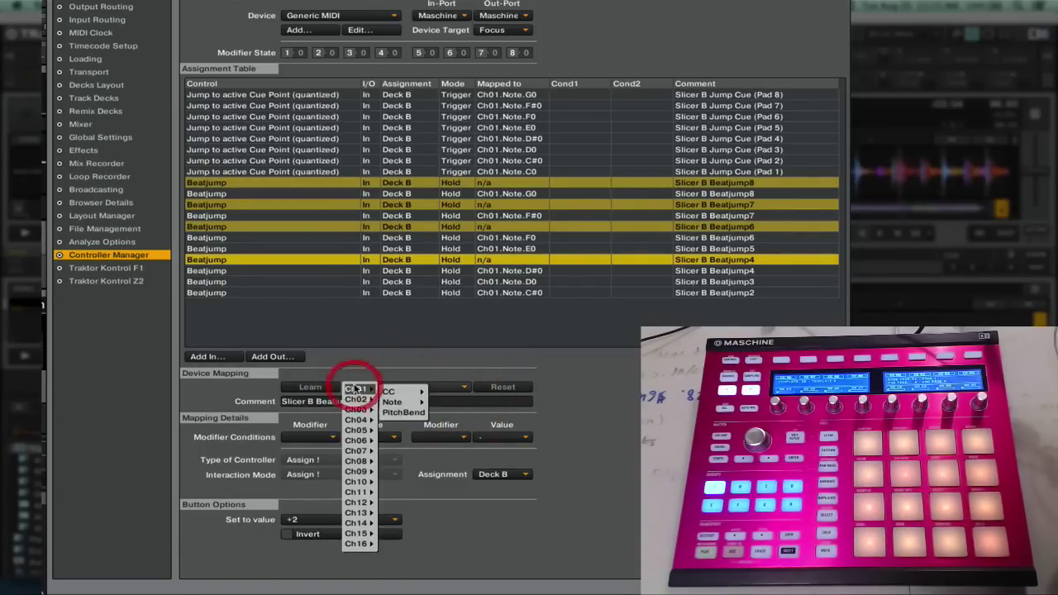
pyautogui.moveTo(417, 391)
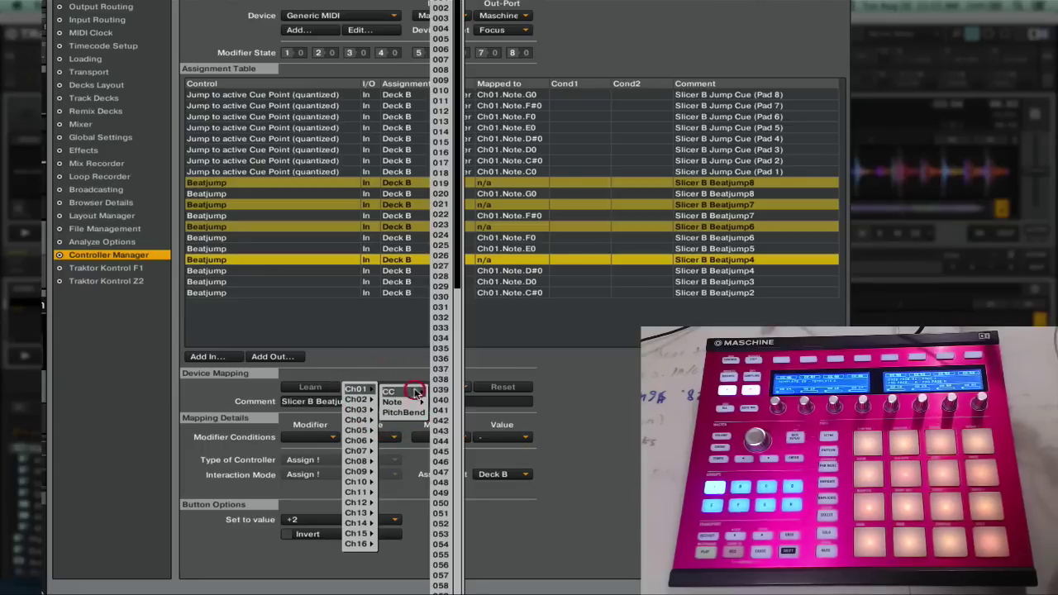
pyautogui.click(439, 144)
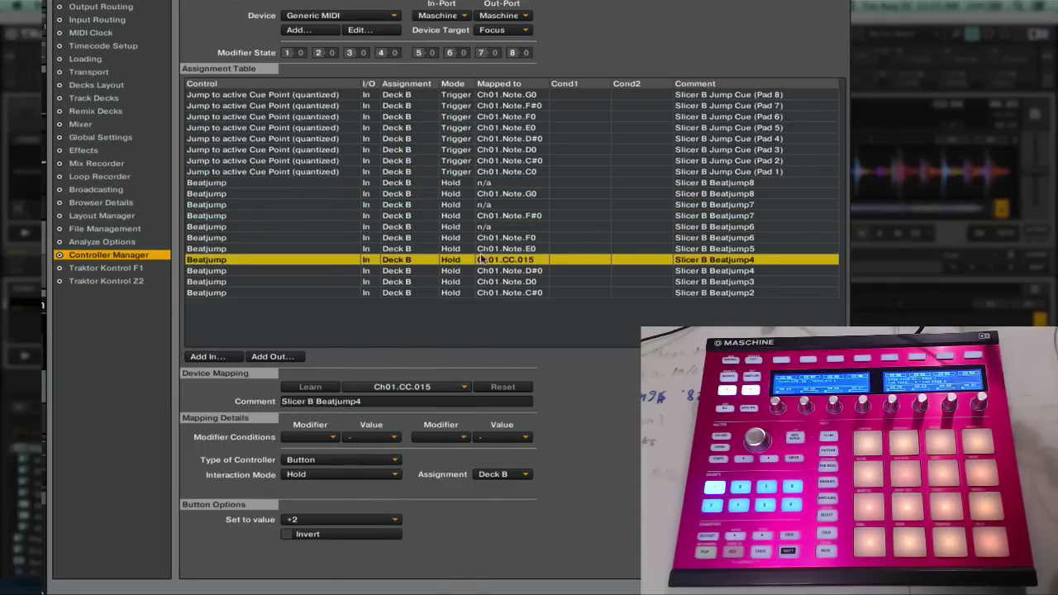
# Learn the unmapped Beatjump6, 7 and 8 rows to Ch01.CC.017, CC.018 and CC.019
pyautogui.click(483, 226)
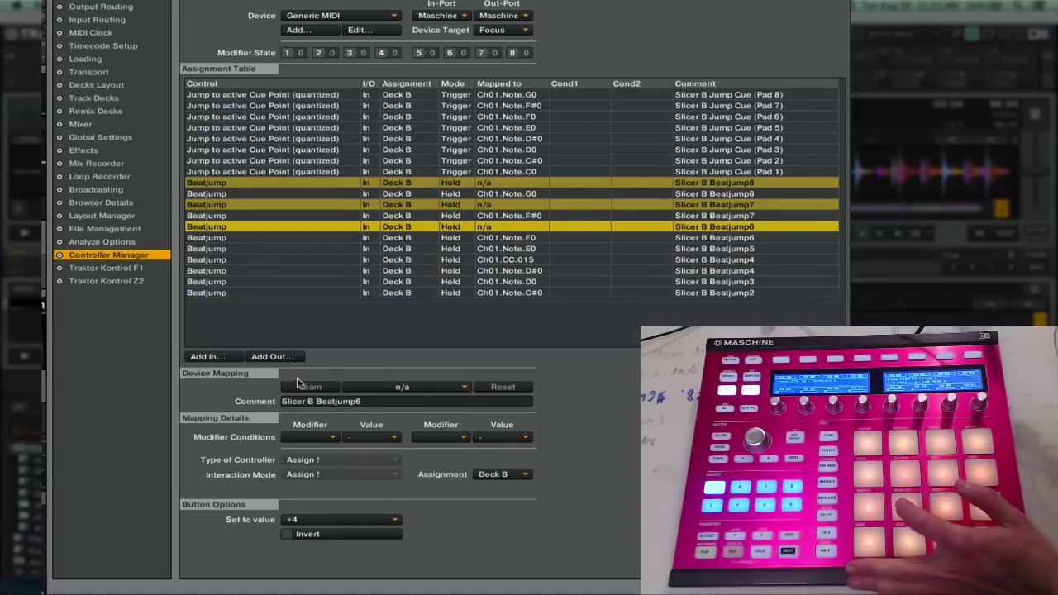
pyautogui.click(301, 386)
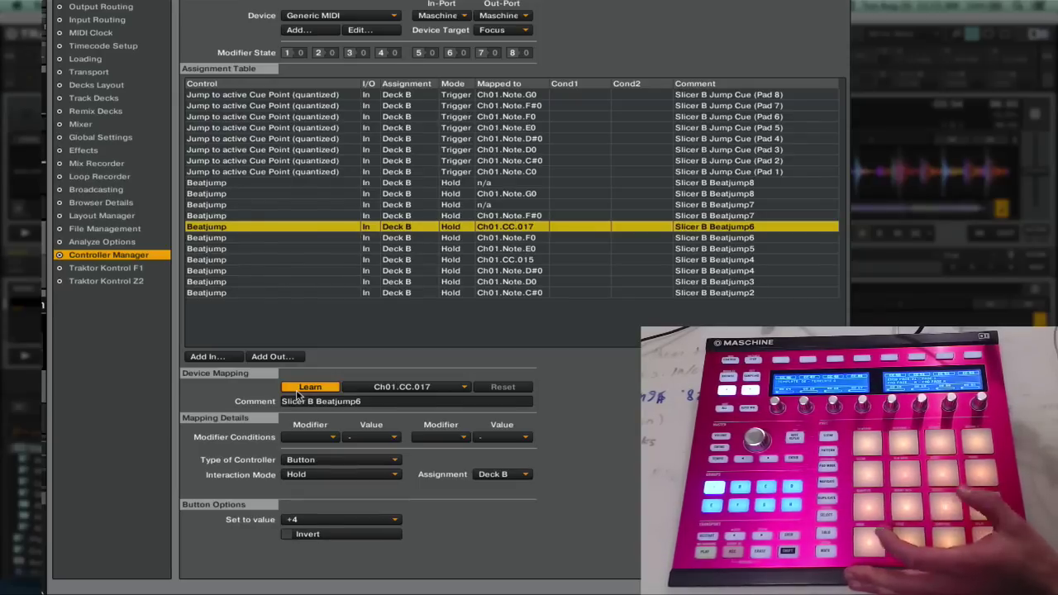
pyautogui.click(300, 388)
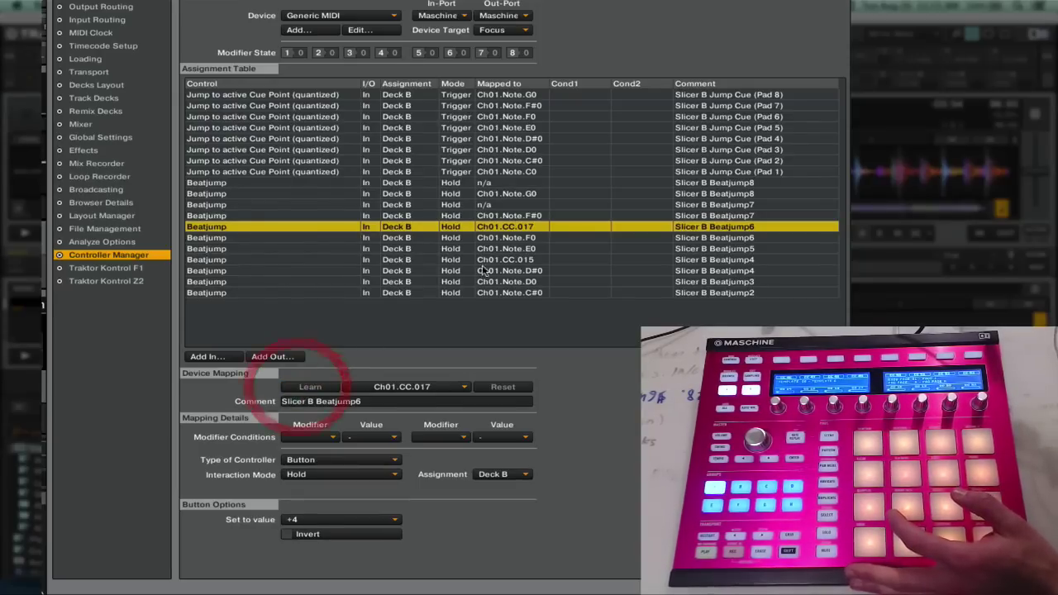
pyautogui.click(488, 204)
pyautogui.click(320, 386)
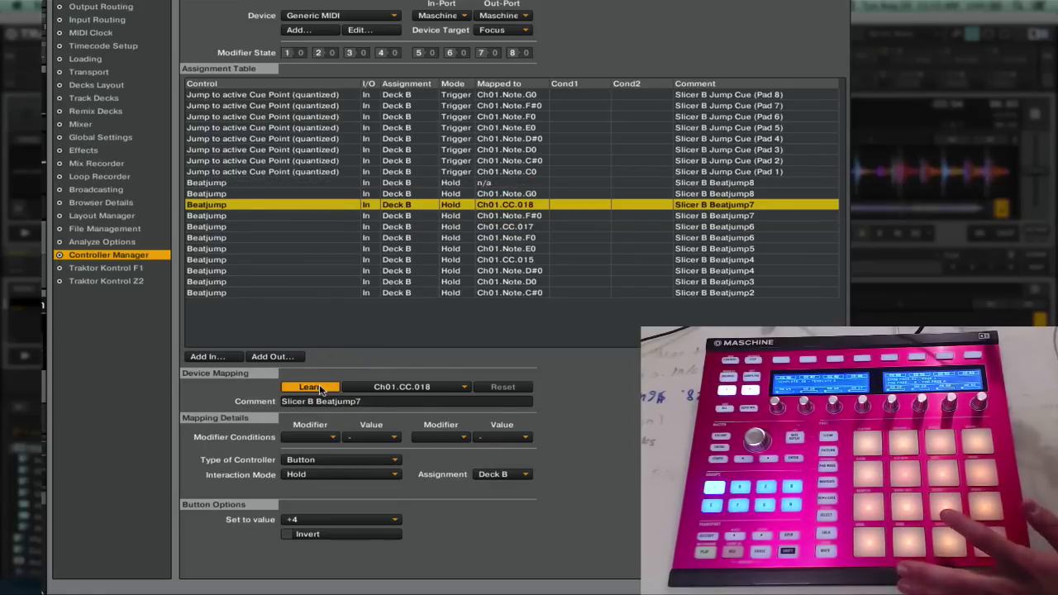
pyautogui.click(320, 387)
pyautogui.click(477, 183)
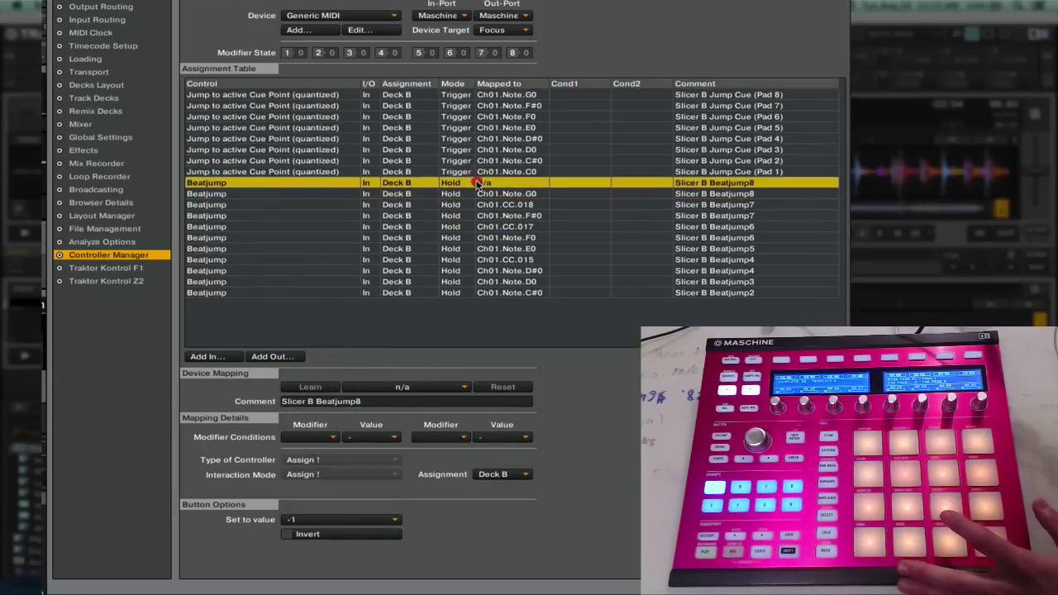
pyautogui.click(328, 387)
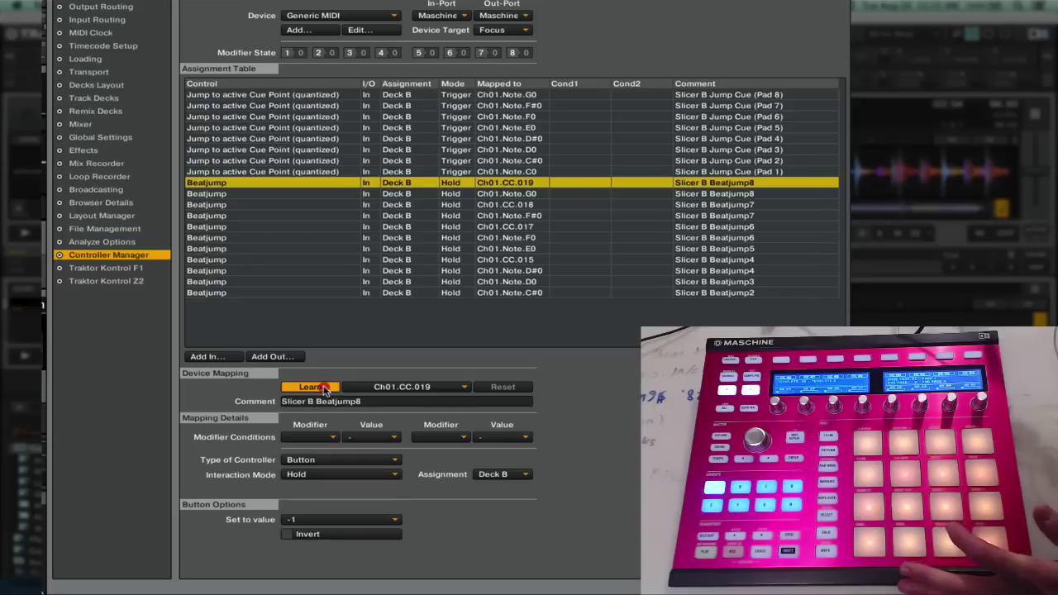
pyautogui.click(323, 387)
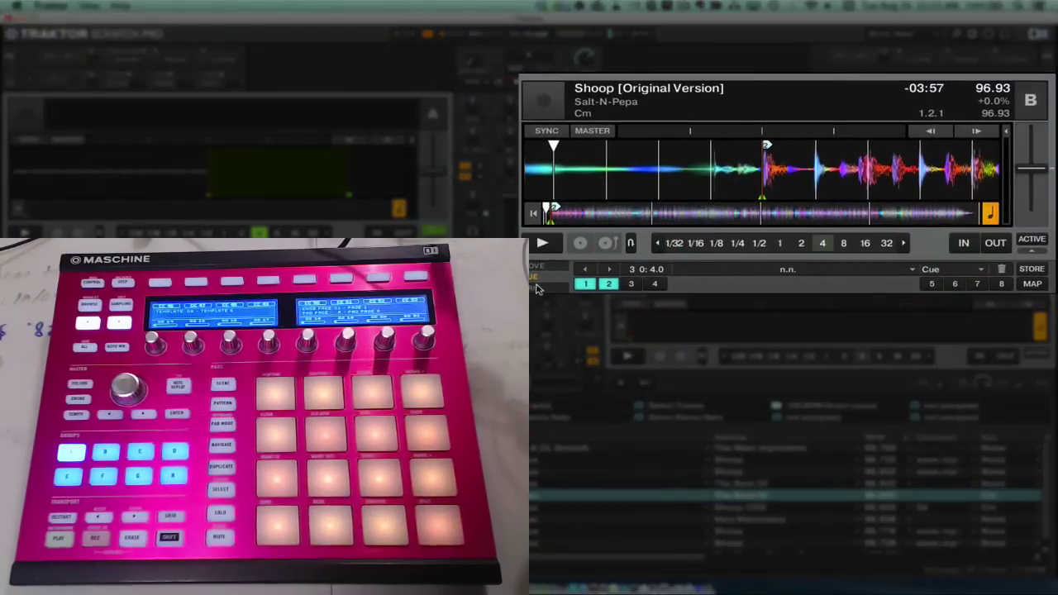
# Play the Shoop track on Deck B, jump back to its start, replay it, then pause
pyautogui.click(542, 242)
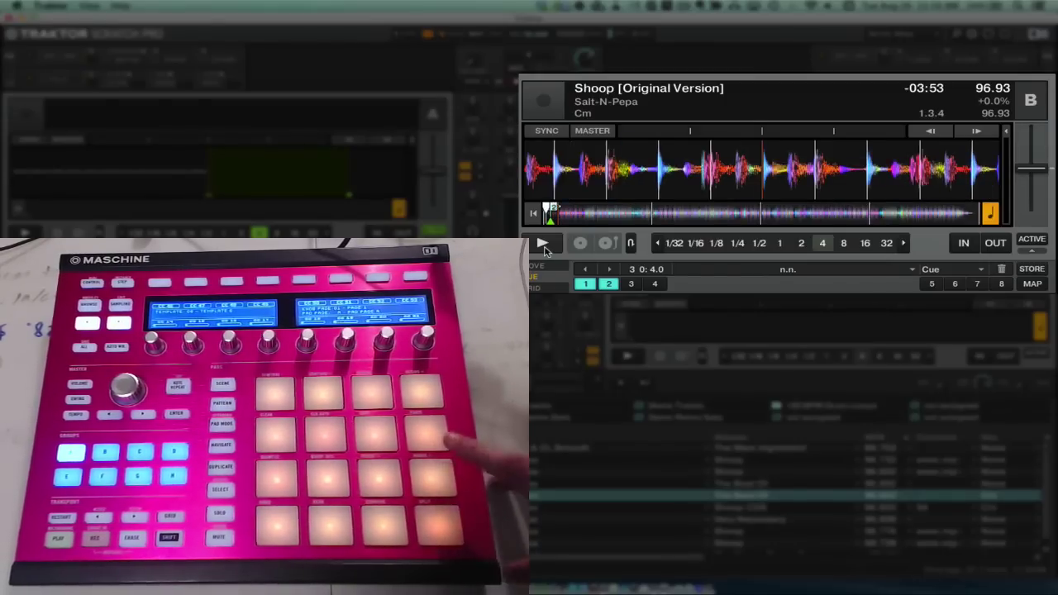
pyautogui.click(542, 244)
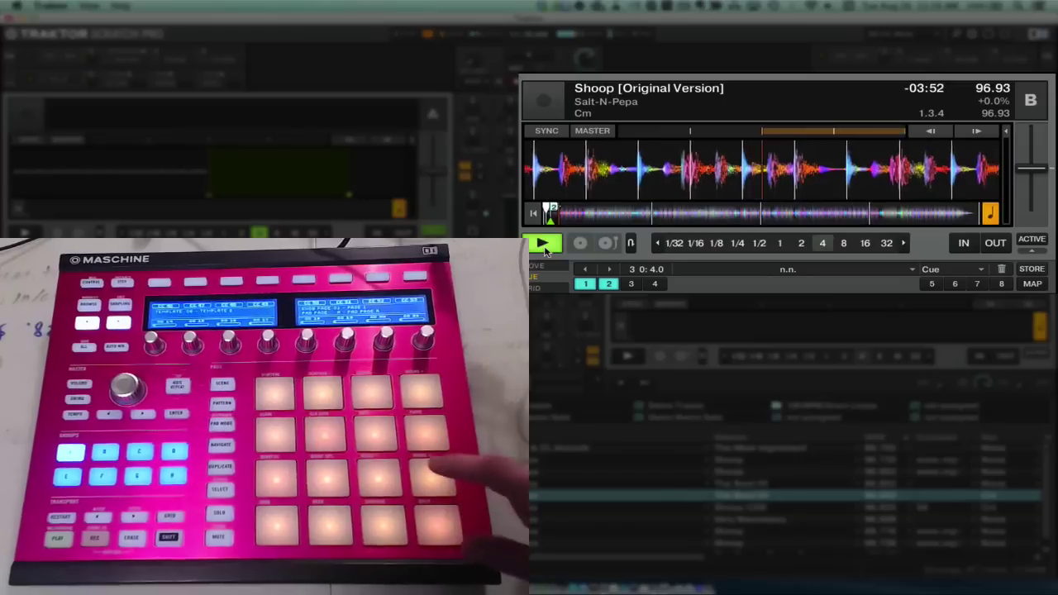
pyautogui.click(543, 244)
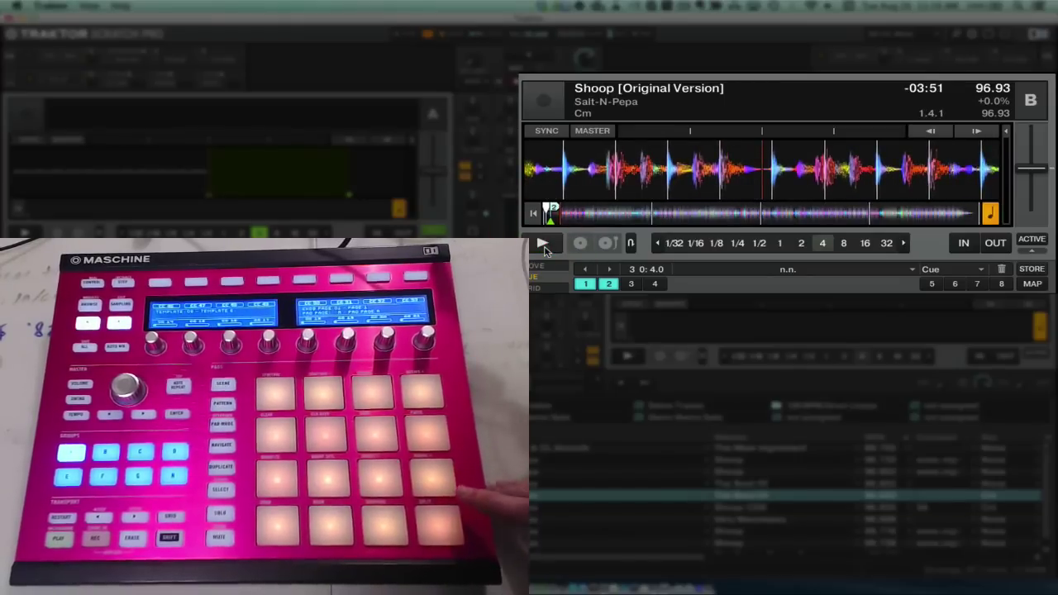
pyautogui.click(533, 213)
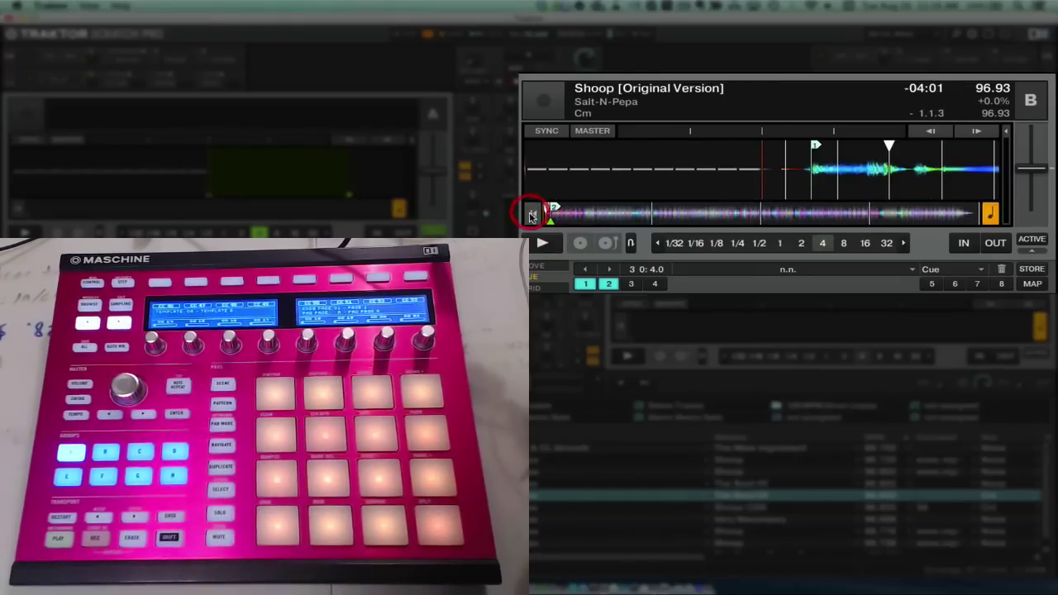
pyautogui.click(541, 242)
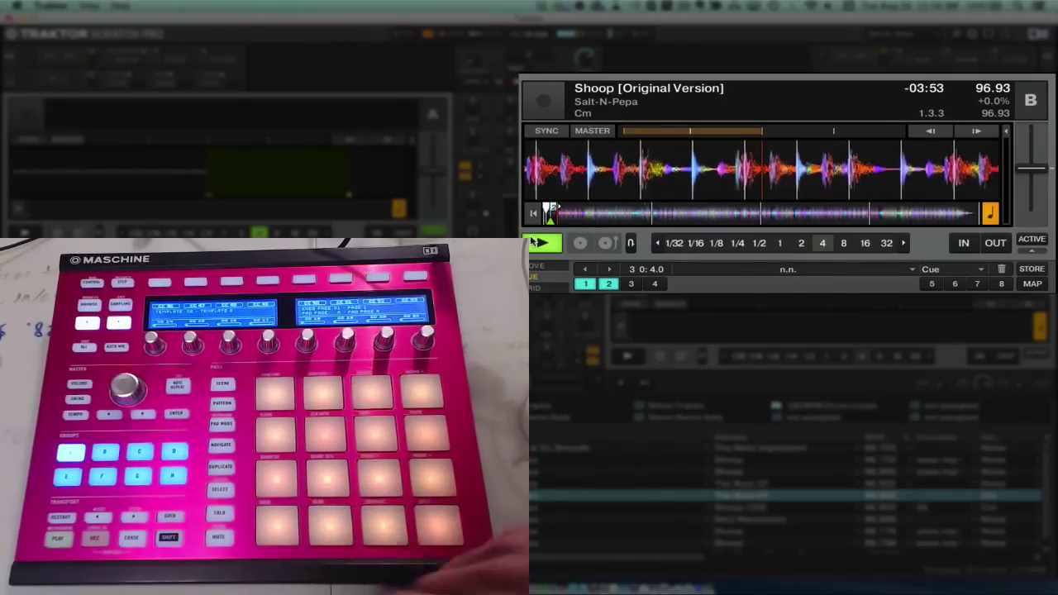
pyautogui.click(534, 241)
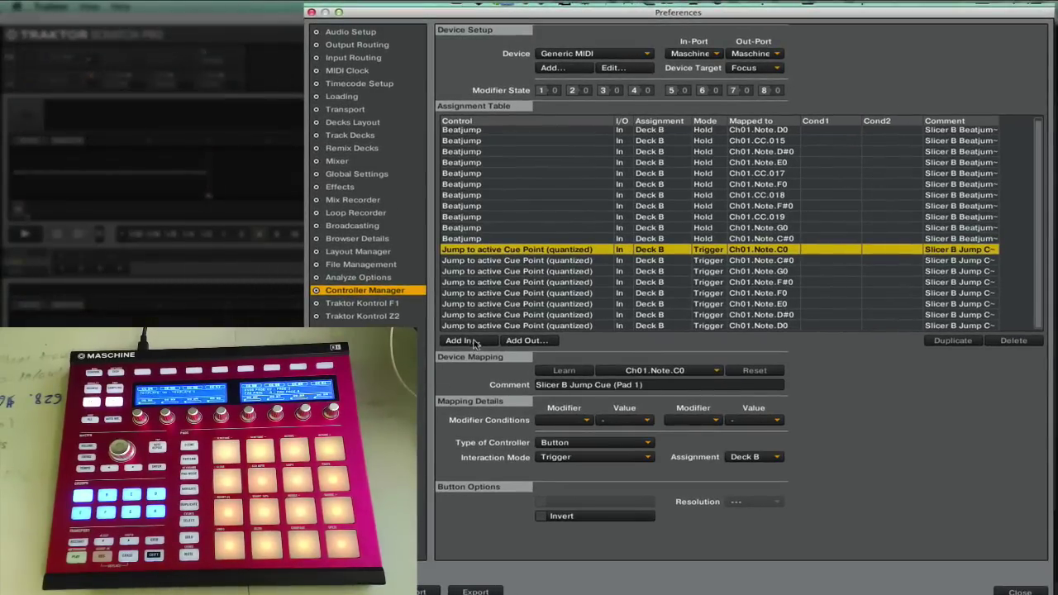
# Add a Cue input mapping assigned to Deck B with a Deck Play > Deck B off modifier condition
pyautogui.click(475, 343)
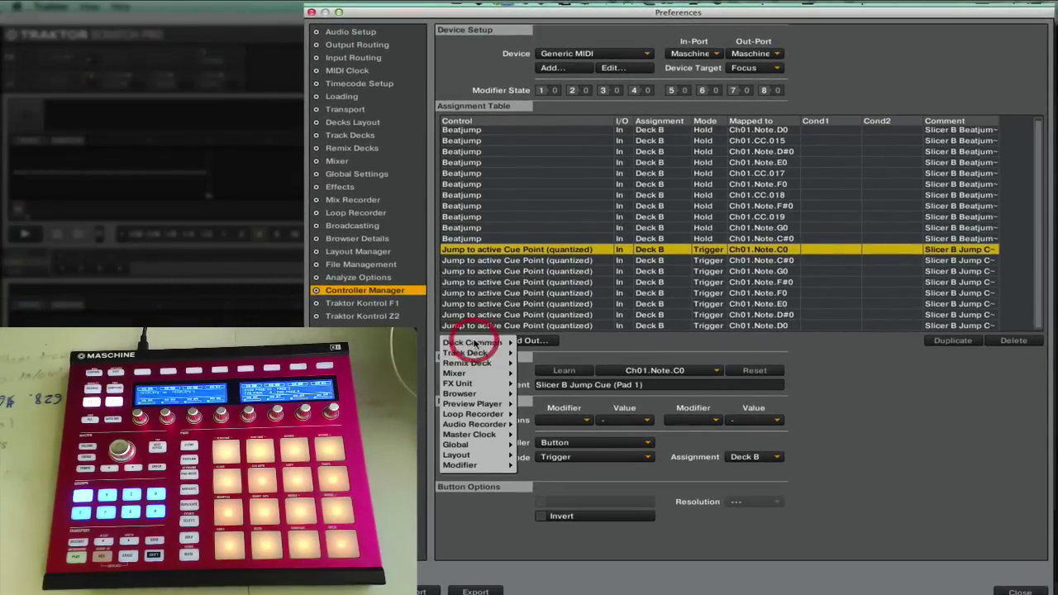
pyautogui.moveTo(477, 343)
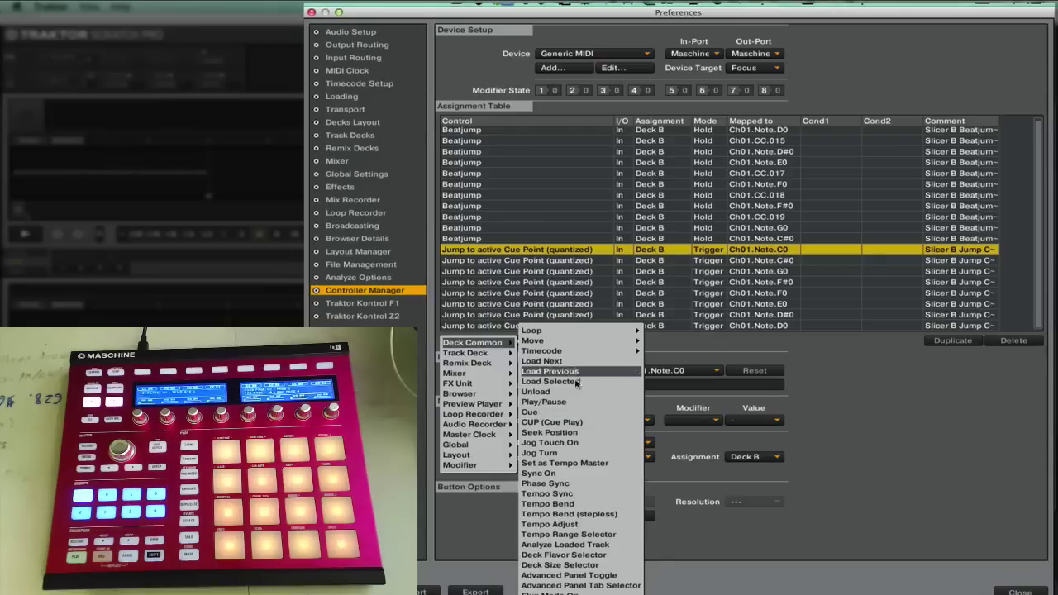
pyautogui.click(563, 411)
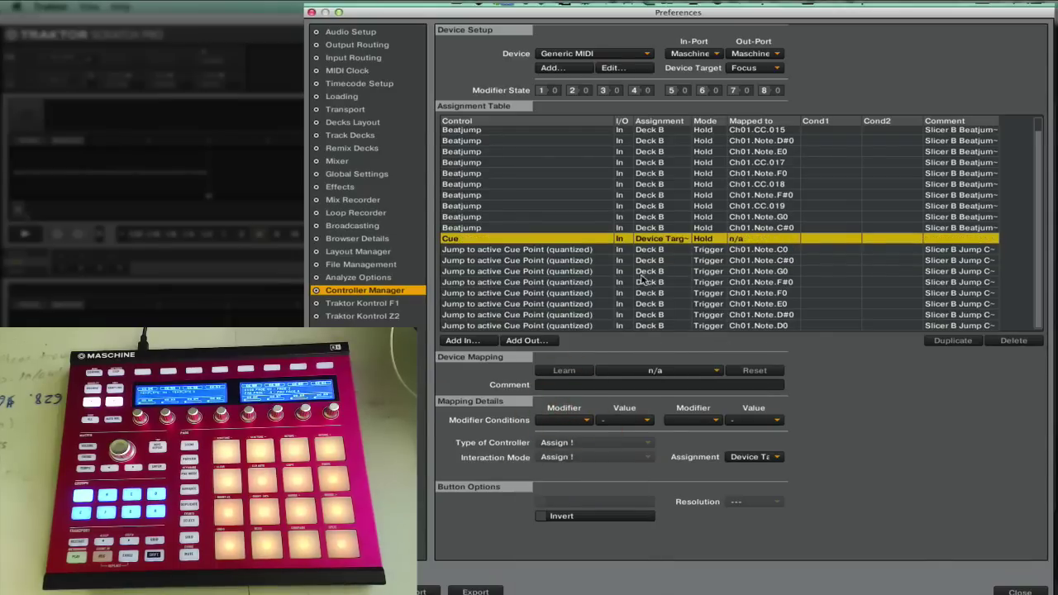
pyautogui.click(743, 458)
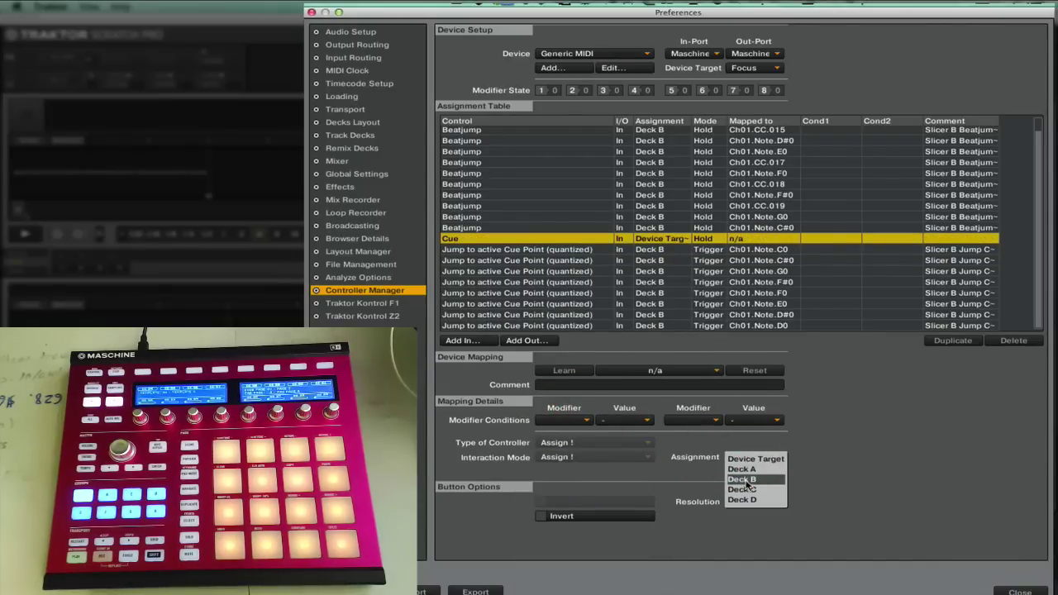
pyautogui.click(747, 480)
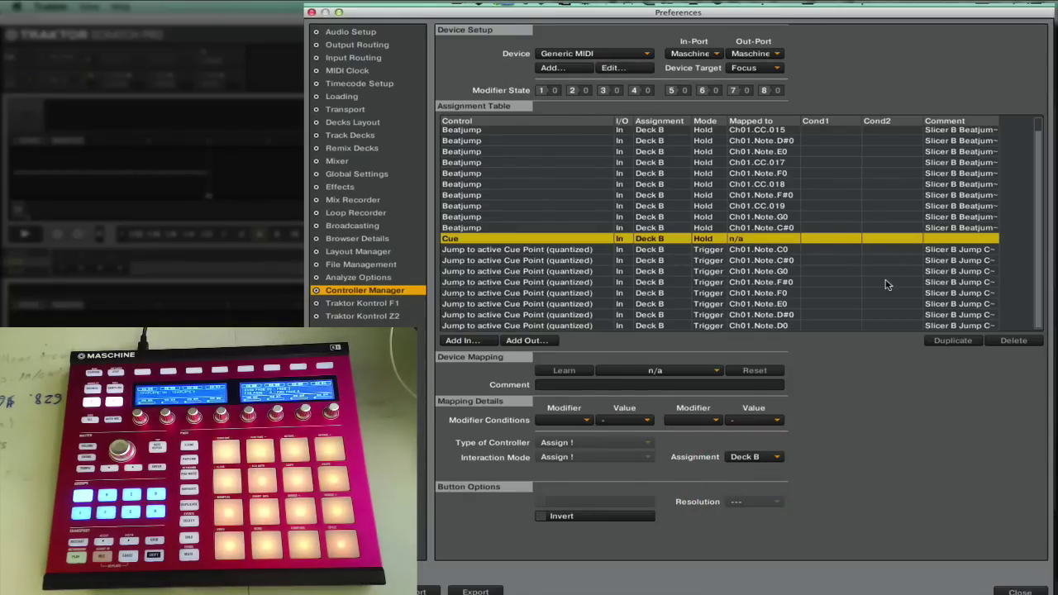
pyautogui.click(587, 423)
pyautogui.moveTo(589, 420)
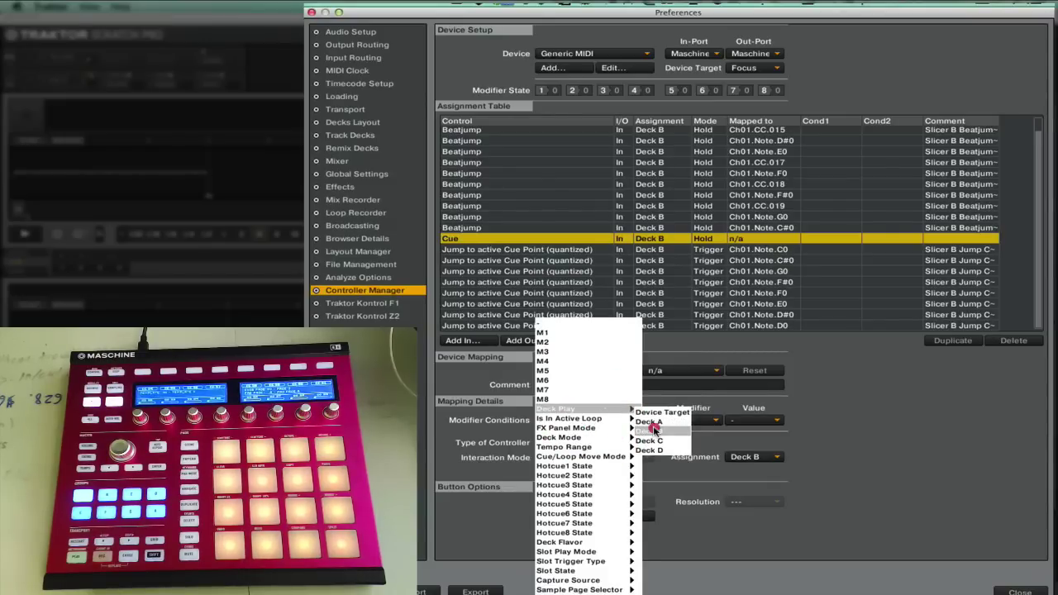
pyautogui.click(653, 430)
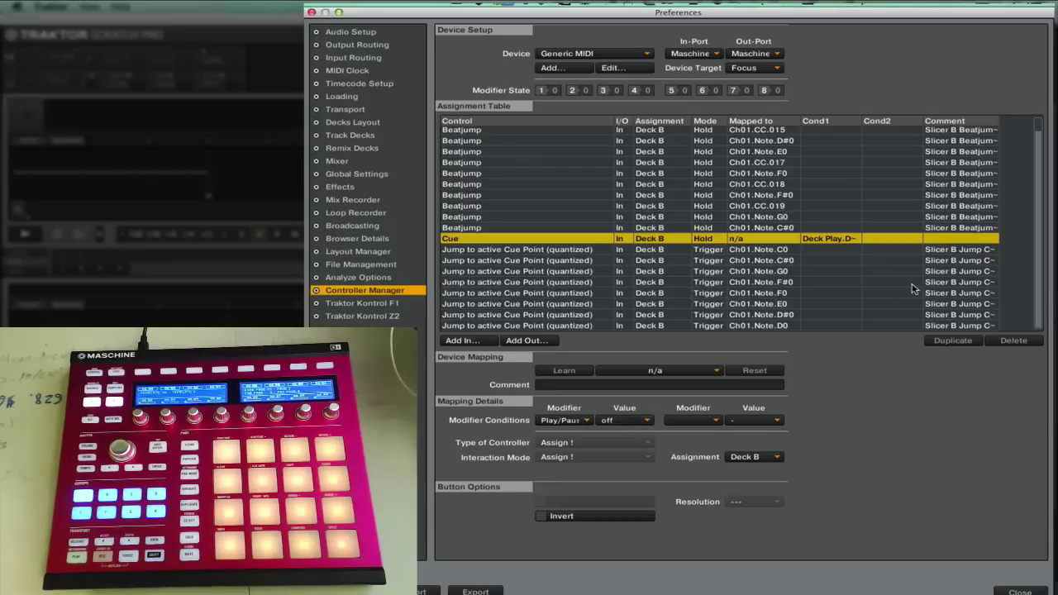
# Duplicate the Cue row into eight copies and learn the first to Ch01.Note.C0
pyautogui.click(954, 341)
pyautogui.click(954, 341)
pyautogui.click(953, 340)
pyautogui.click(954, 341)
pyautogui.click(953, 341)
pyautogui.click(954, 341)
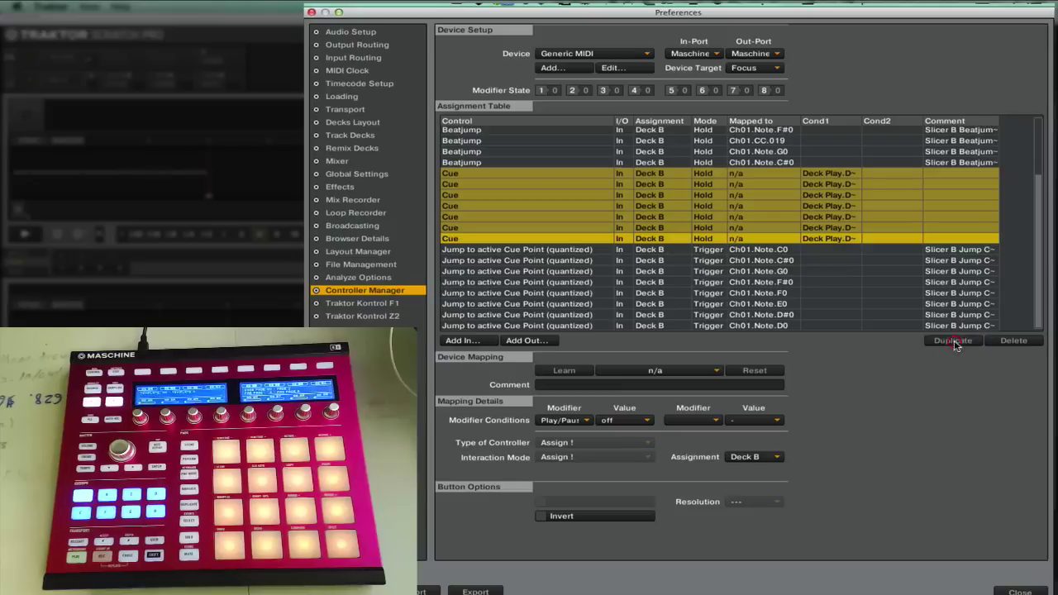
pyautogui.click(954, 340)
pyautogui.click(527, 162)
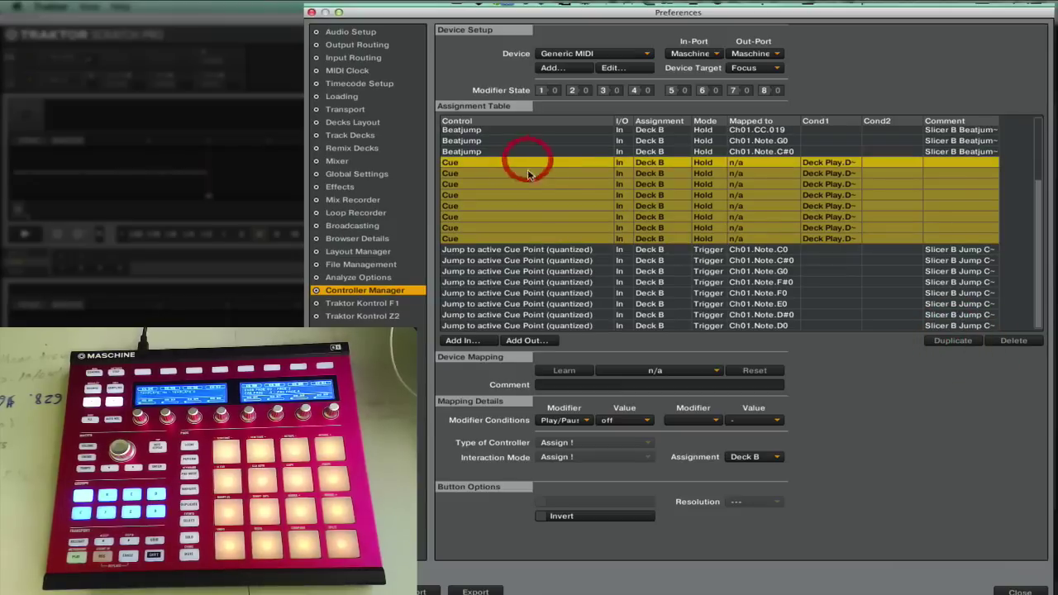
pyautogui.click(581, 372)
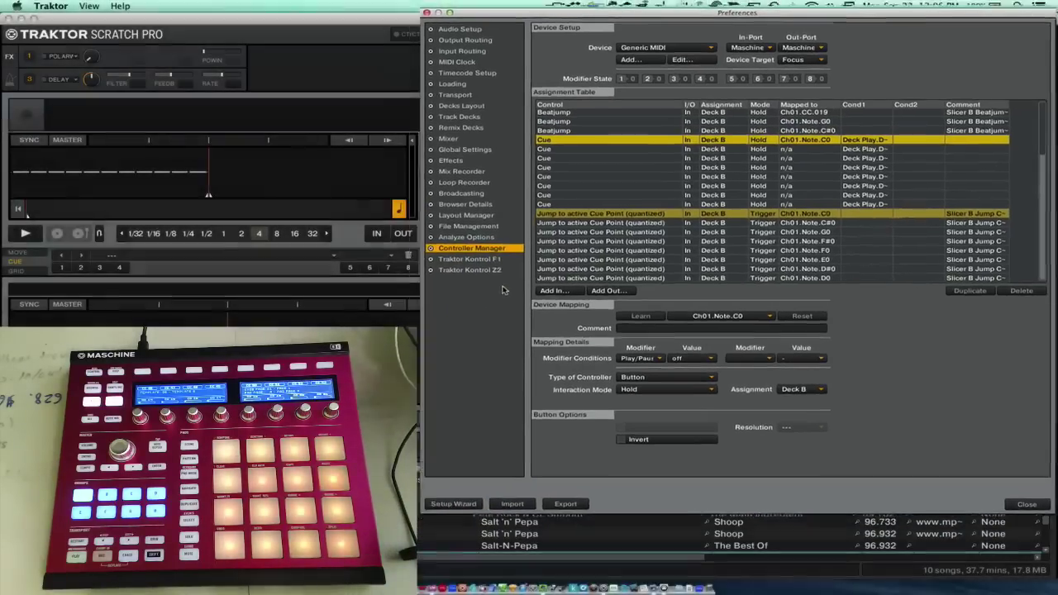
# In Controller Editor, add pad G-1 to the selection and set the pads' Press type to Off
pyautogui.press('super+Tab')
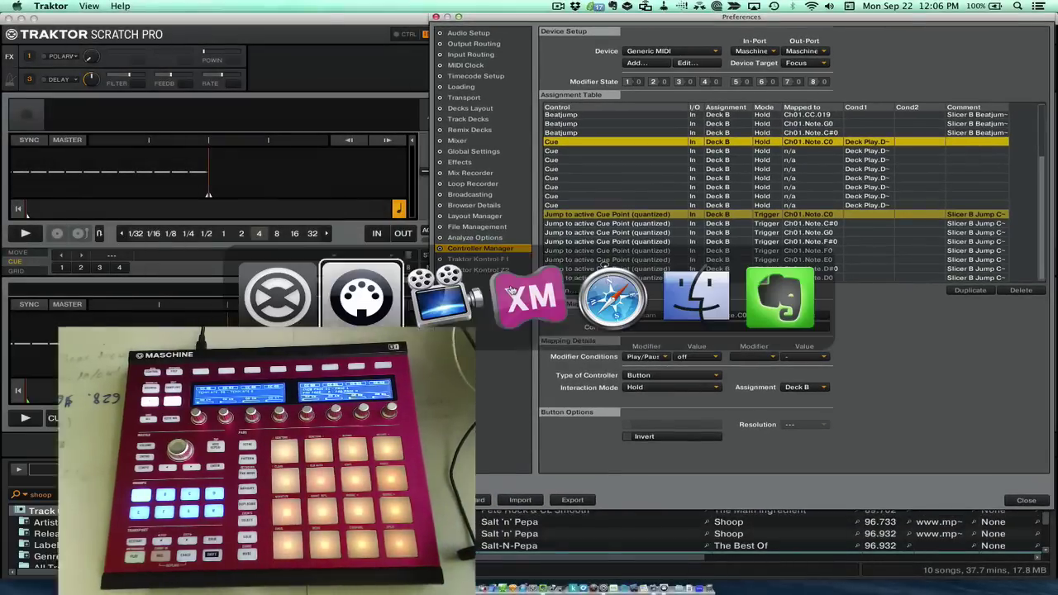
pyautogui.click(347, 290)
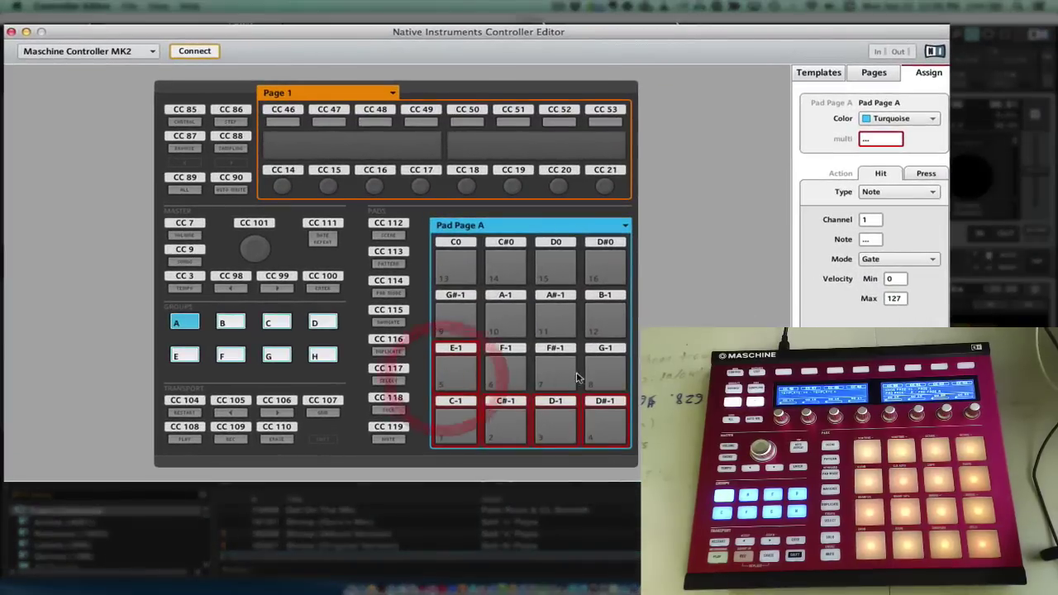
pyautogui.keyDown('shift'); pyautogui.click(582, 378); pyautogui.keyUp('shift')
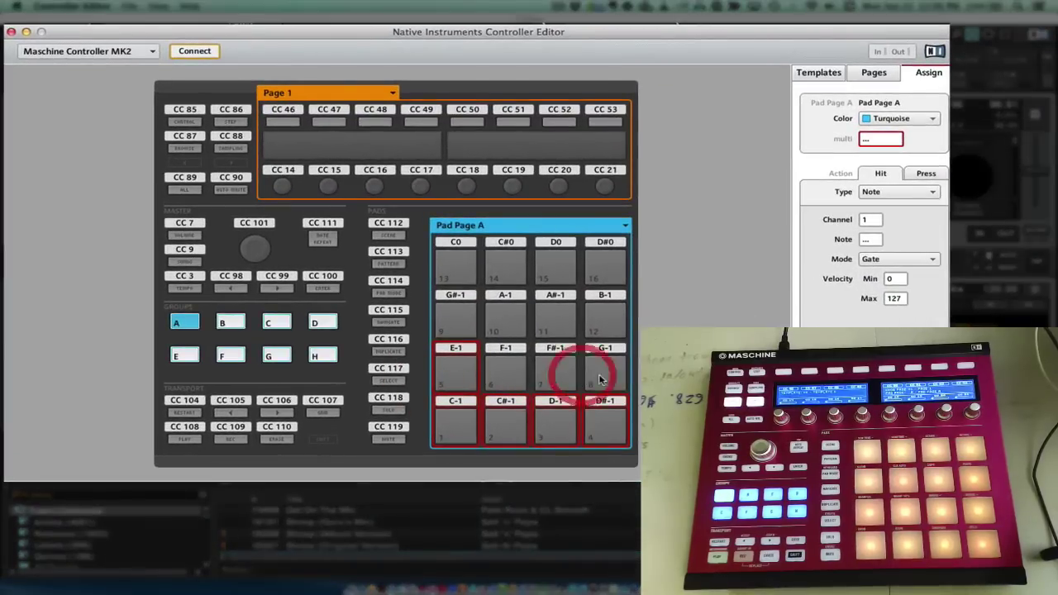
pyautogui.click(928, 174)
pyautogui.click(910, 192)
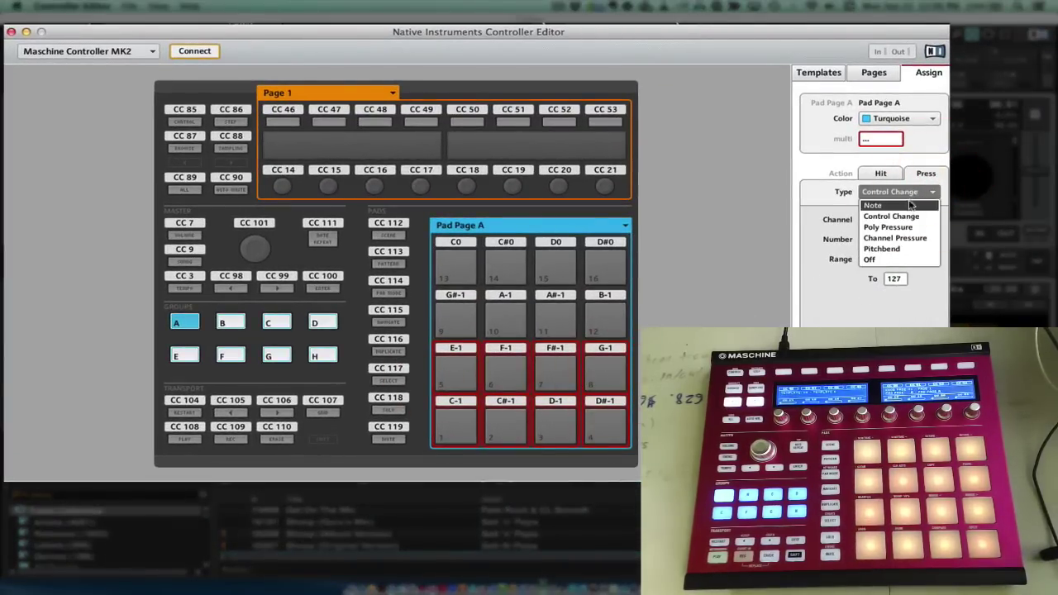
pyautogui.click(872, 260)
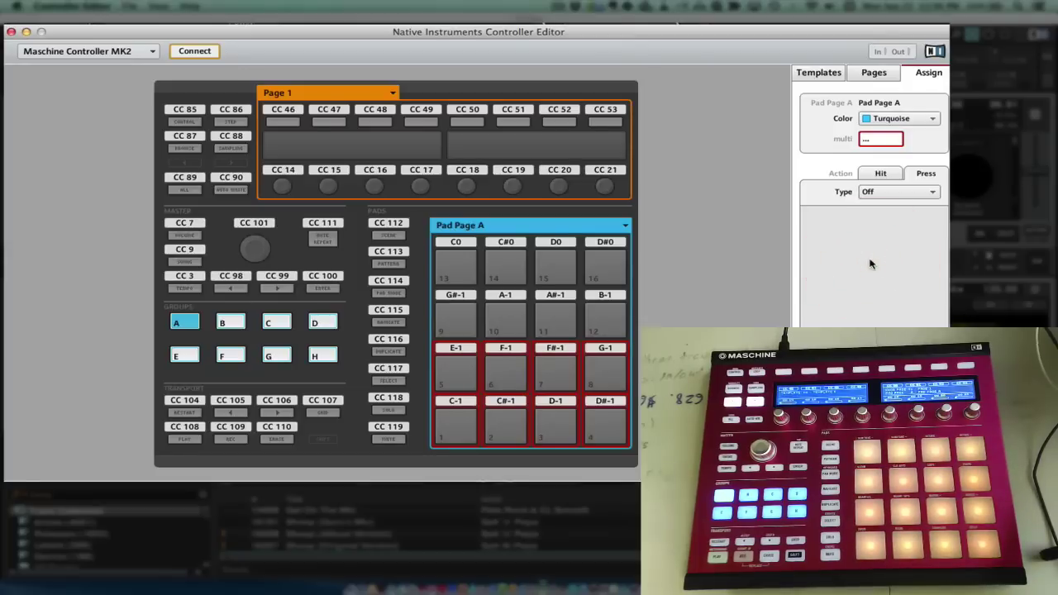
pyautogui.press('super+Tab')
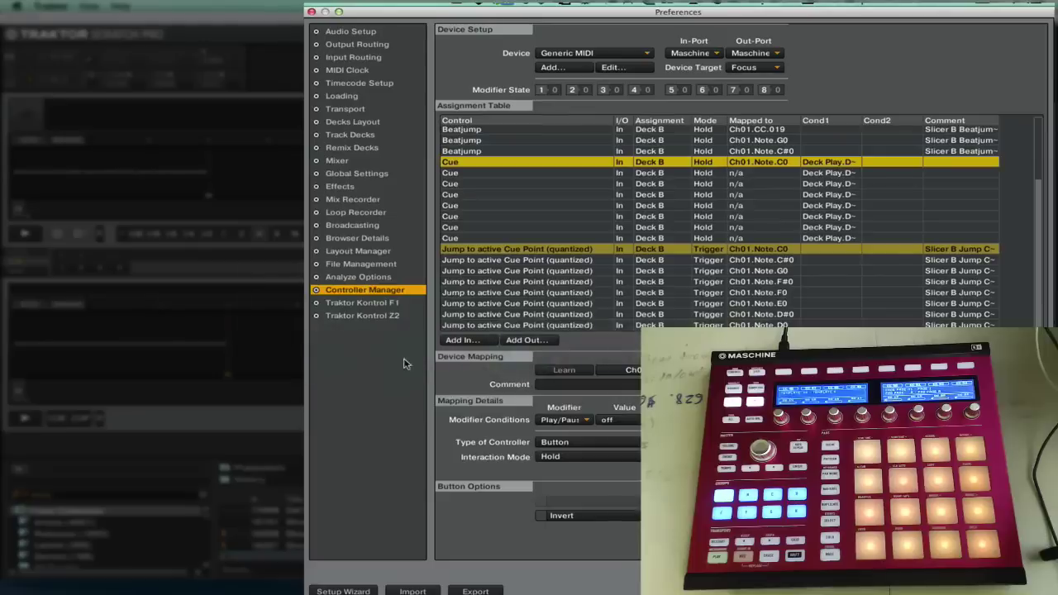
# Learn the seven unmapped Cue rows to pad notes C#0, D0, E0, F0, F#0 and G0
pyautogui.keyDown('shift'); pyautogui.click(524, 184); pyautogui.keyUp('shift')
pyautogui.click(528, 165)
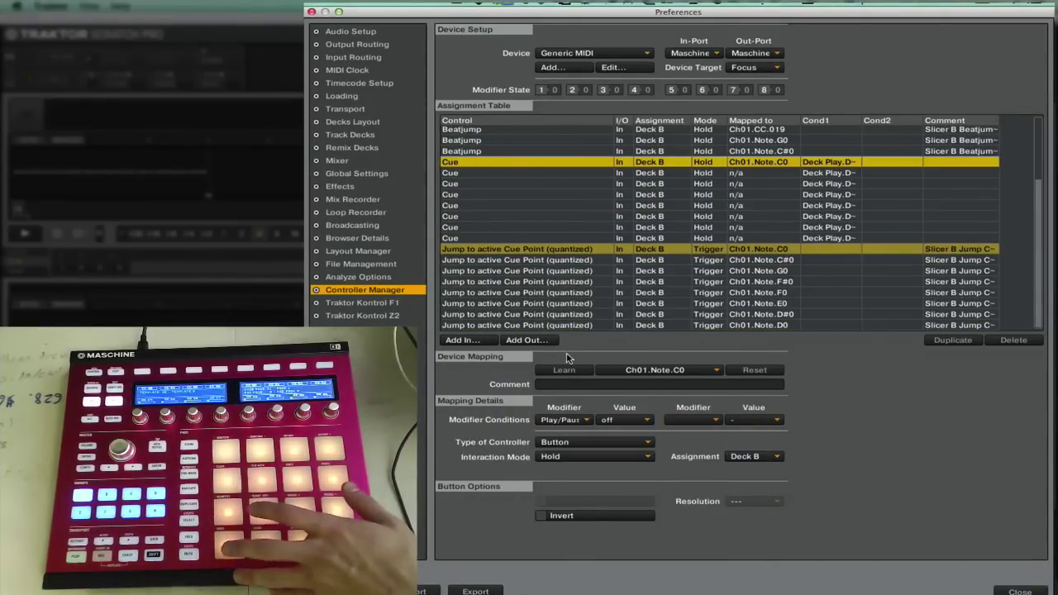
pyautogui.keyDown('shift'); pyautogui.click(562, 175); pyautogui.keyUp('shift')
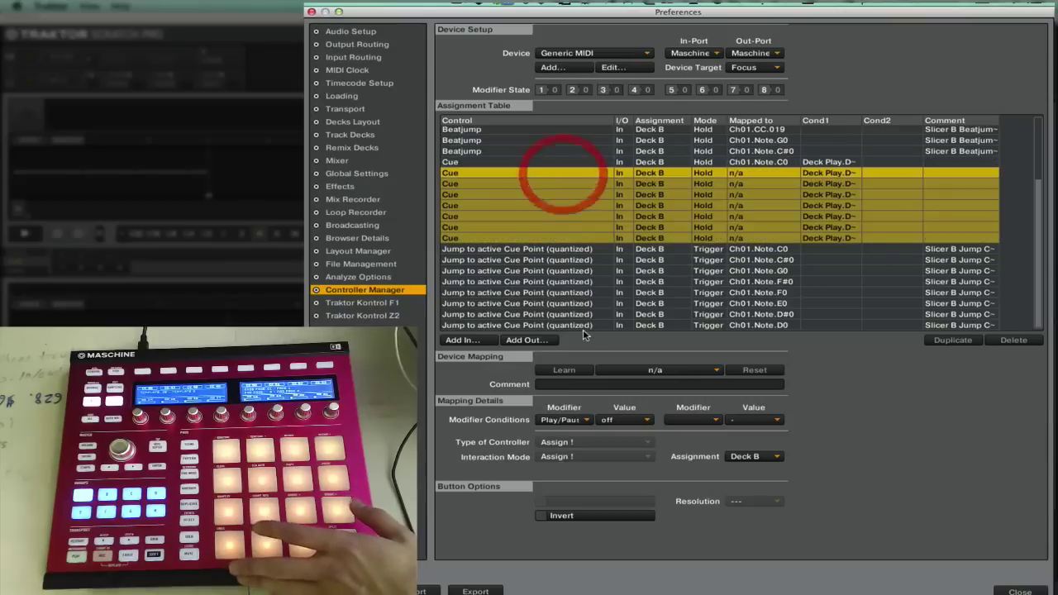
pyautogui.click(563, 370)
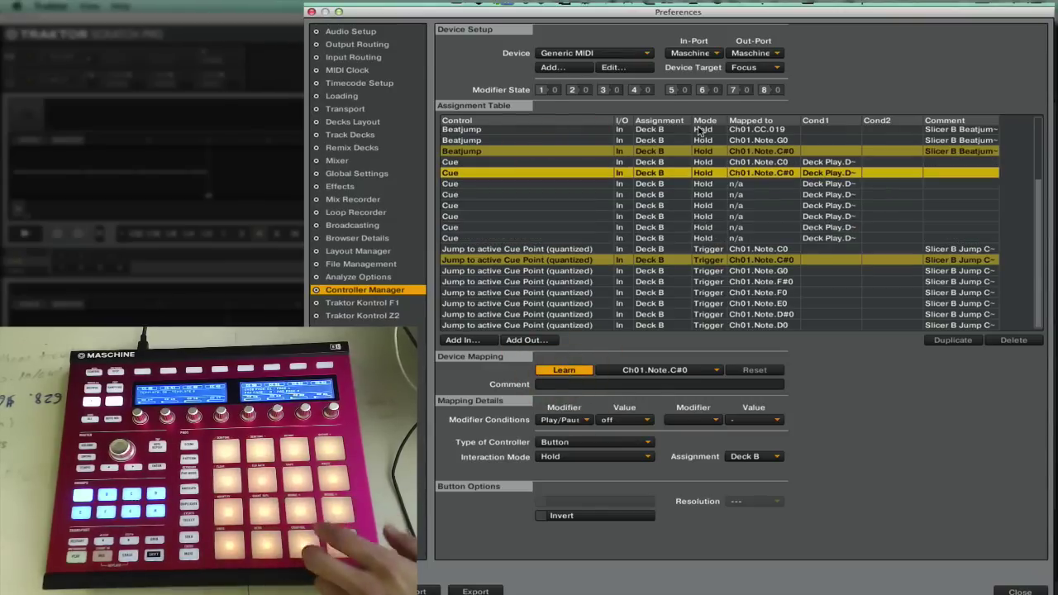
pyautogui.click(667, 192)
pyautogui.click(666, 192)
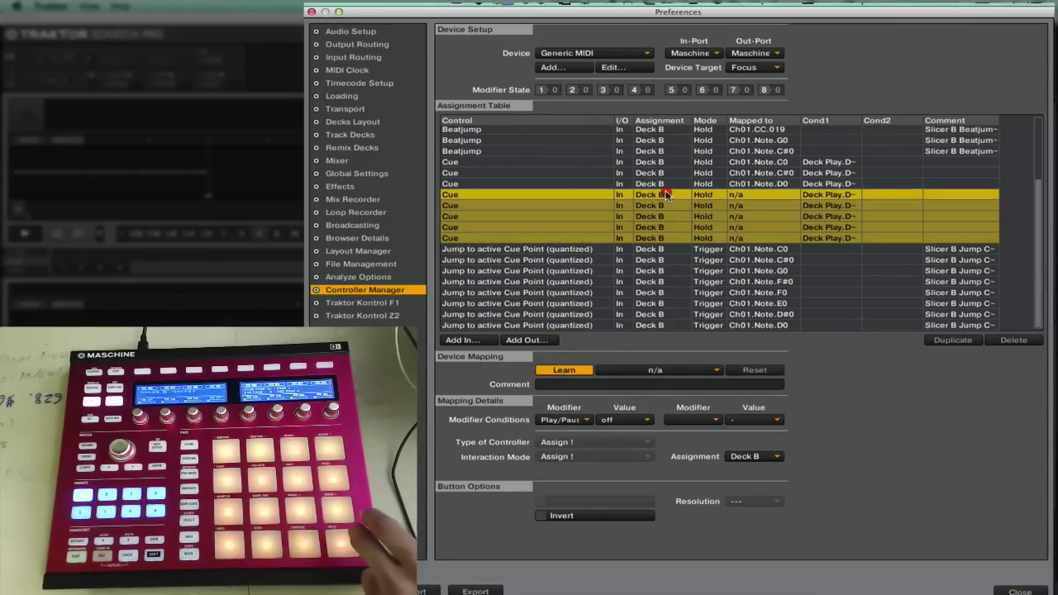
pyautogui.click(629, 206)
pyautogui.click(632, 216)
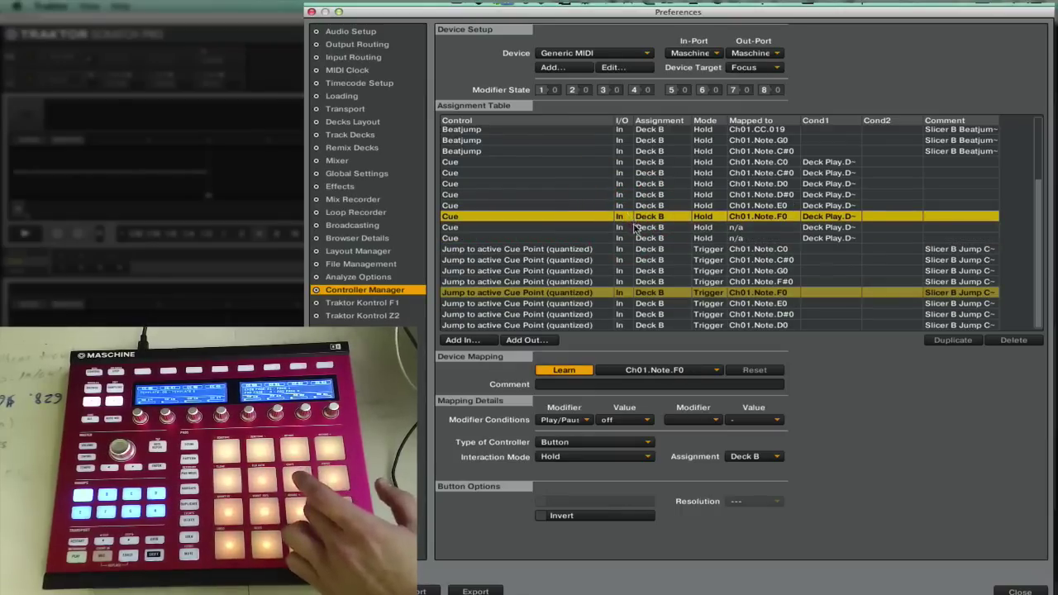
pyautogui.click(635, 226)
pyautogui.click(650, 238)
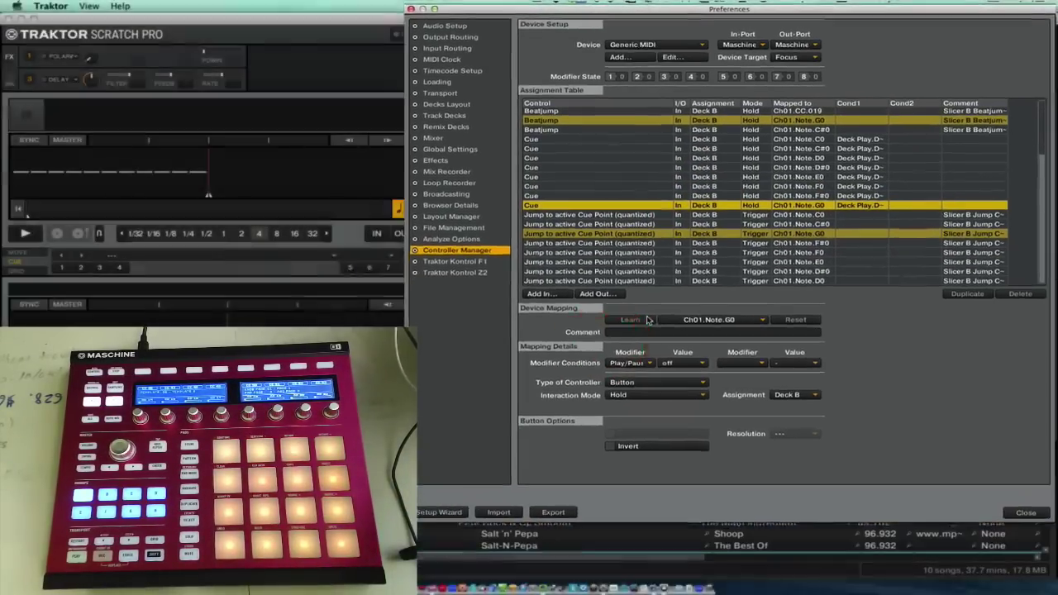
# Set pads C-1 to G-1 Press type to Control Change, then quit Controller Editor
pyautogui.press('super+Tab')
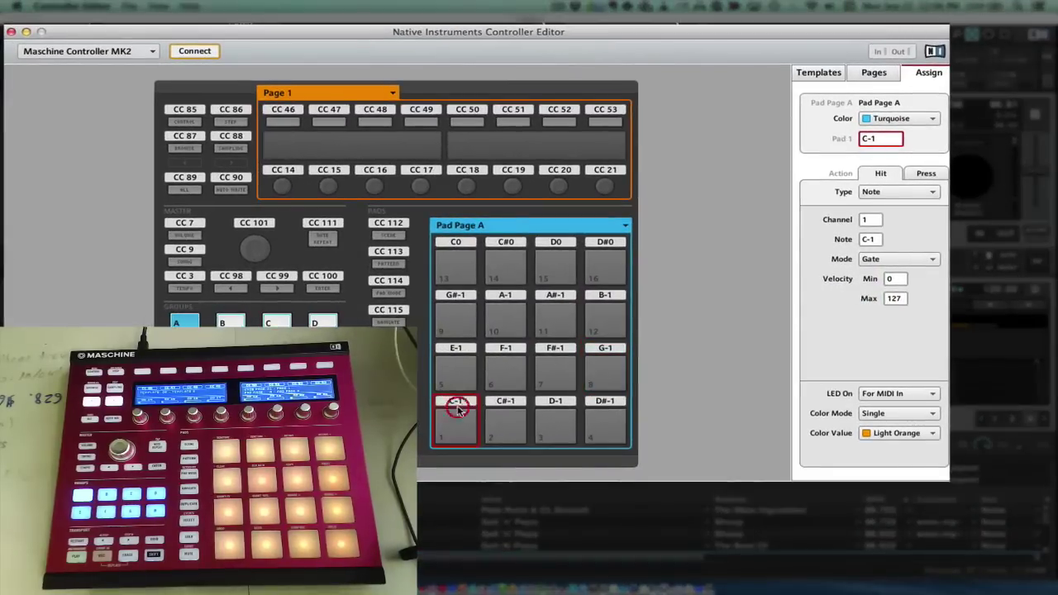
pyautogui.keyDown('shift'); pyautogui.click(588, 374); pyautogui.keyUp('shift')
pyautogui.click(929, 173)
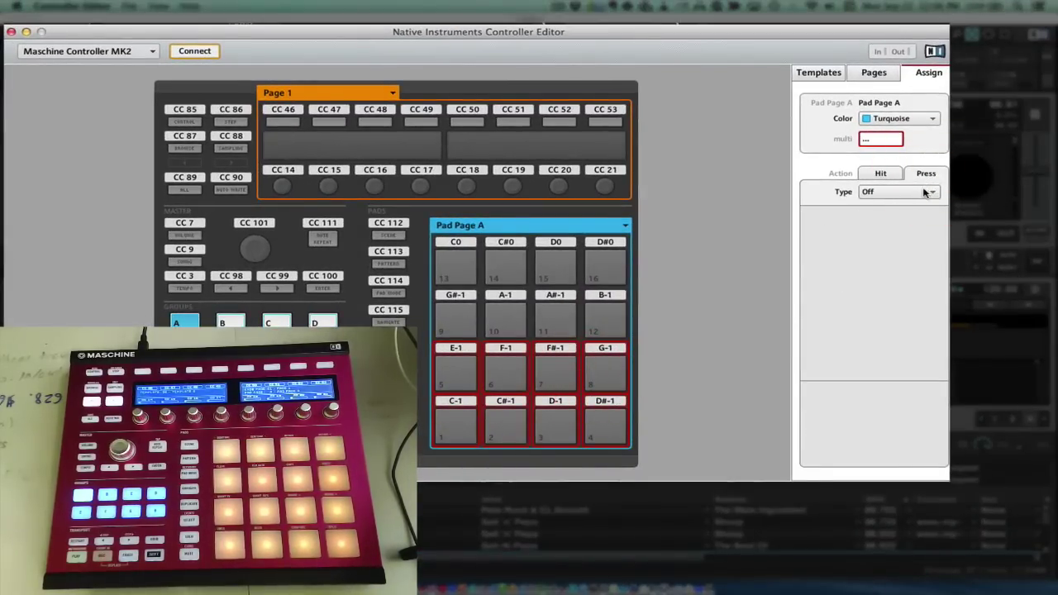
pyautogui.click(925, 192)
pyautogui.click(915, 219)
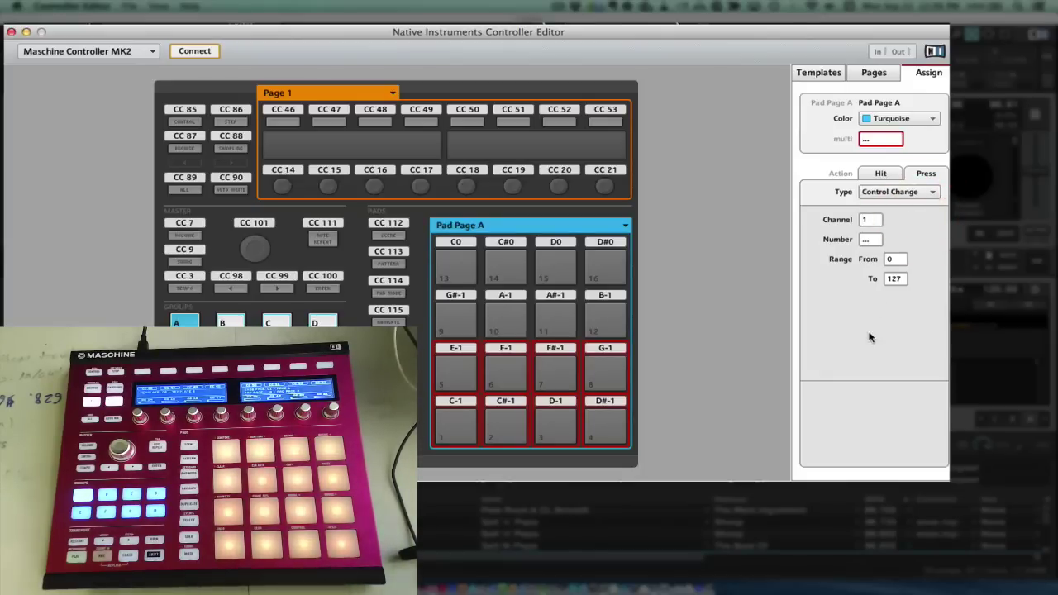
pyautogui.click(10, 33)
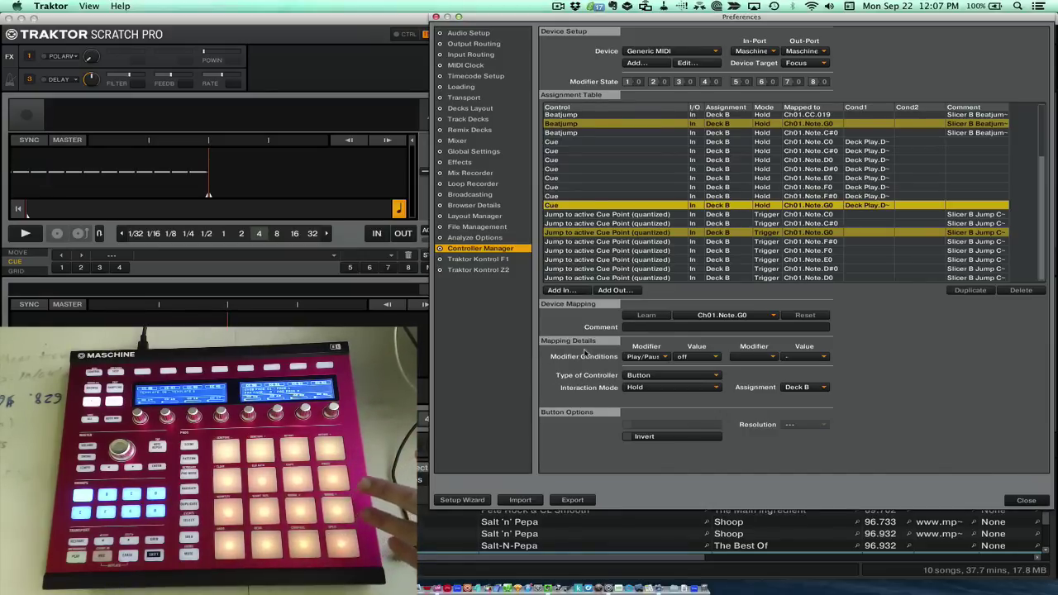
# Close Preferences and set an IN cue point in the Shoop track on Deck B
pyautogui.press('Escape')
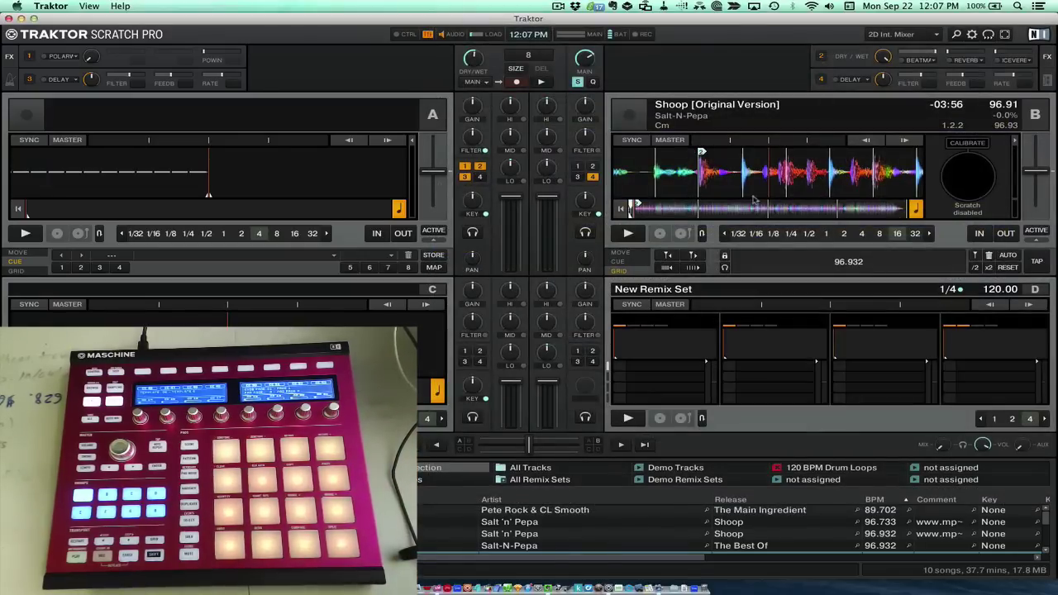
pyautogui.click(759, 178)
pyautogui.click(959, 250)
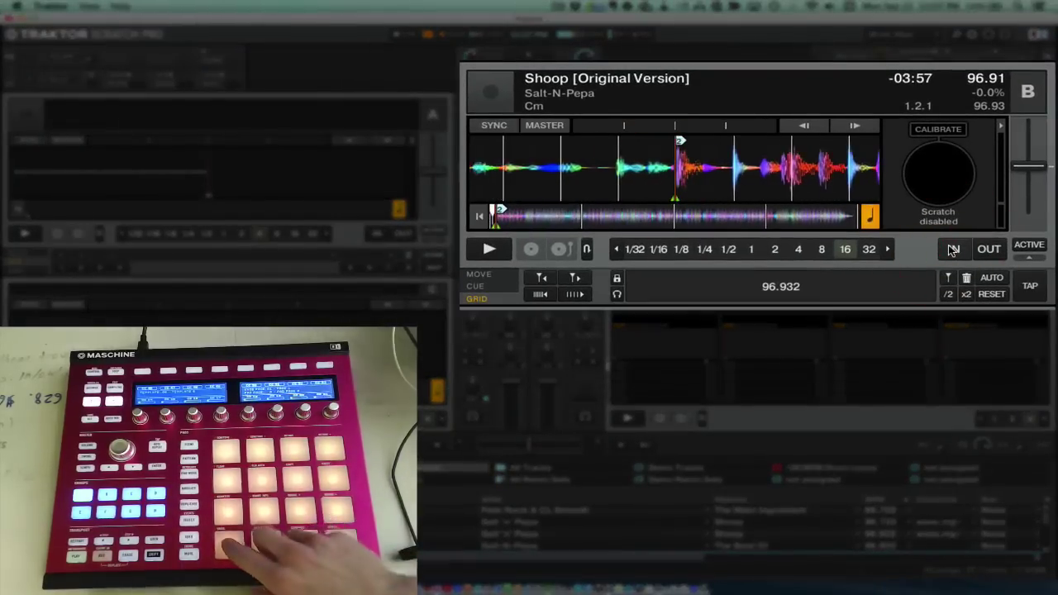